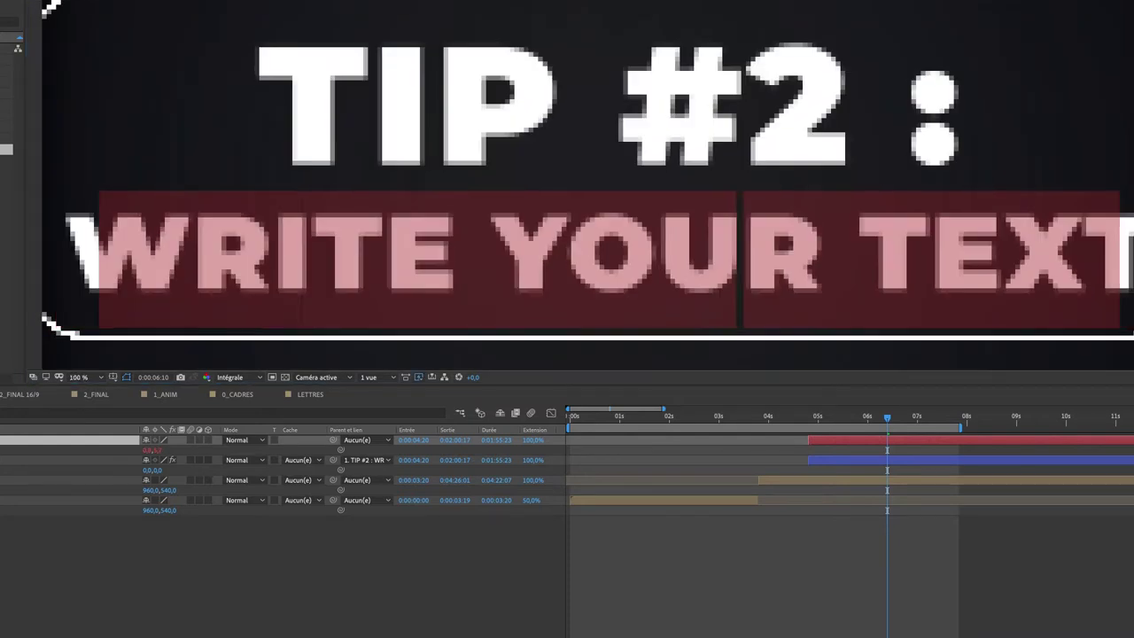
# Fit the composition in the viewer and restyle the line "AND THE BOX WILL FOLLOW" as smaller bold text.
pyautogui.click(86, 377)
pyautogui.click(88, 390)
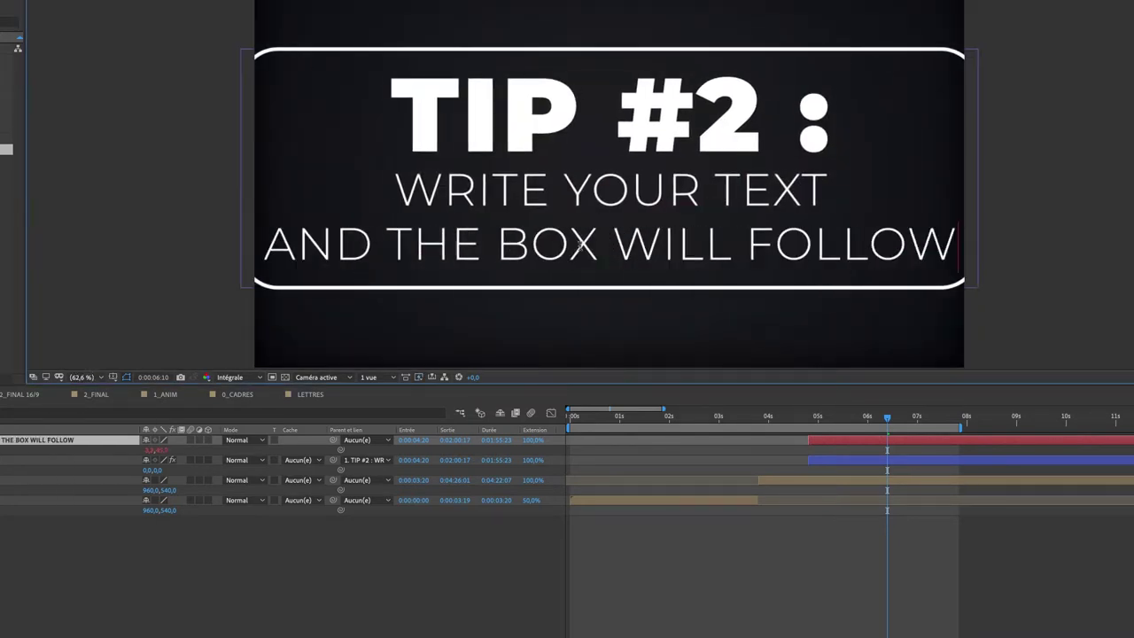
pyautogui.moveTo(961, 245); pyautogui.dragTo(257, 246)
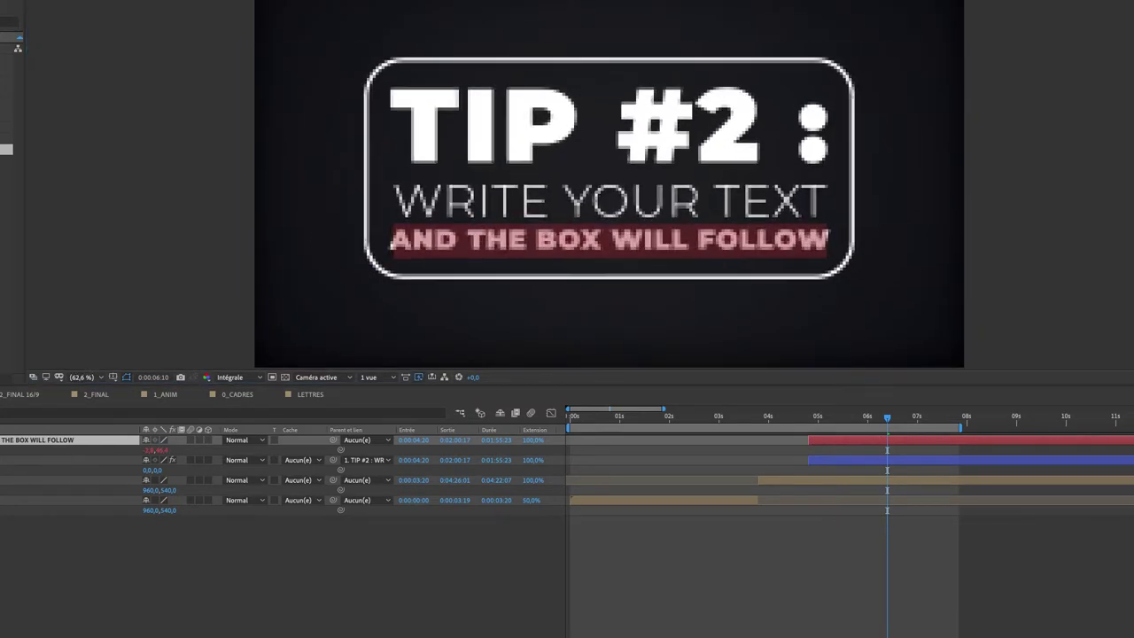
pyautogui.press('Escape')
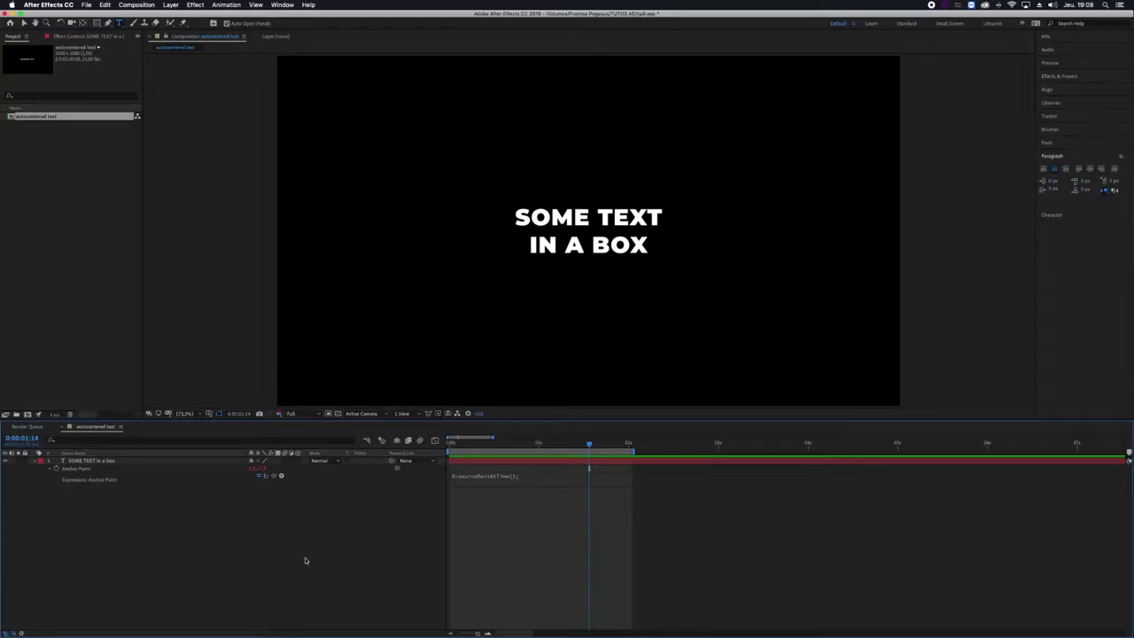
# Draw a rounded rectangle about 592 by 152 px over the SOME TEXT IN A BOX text as a separate shape layer.
pyautogui.click(95, 461)
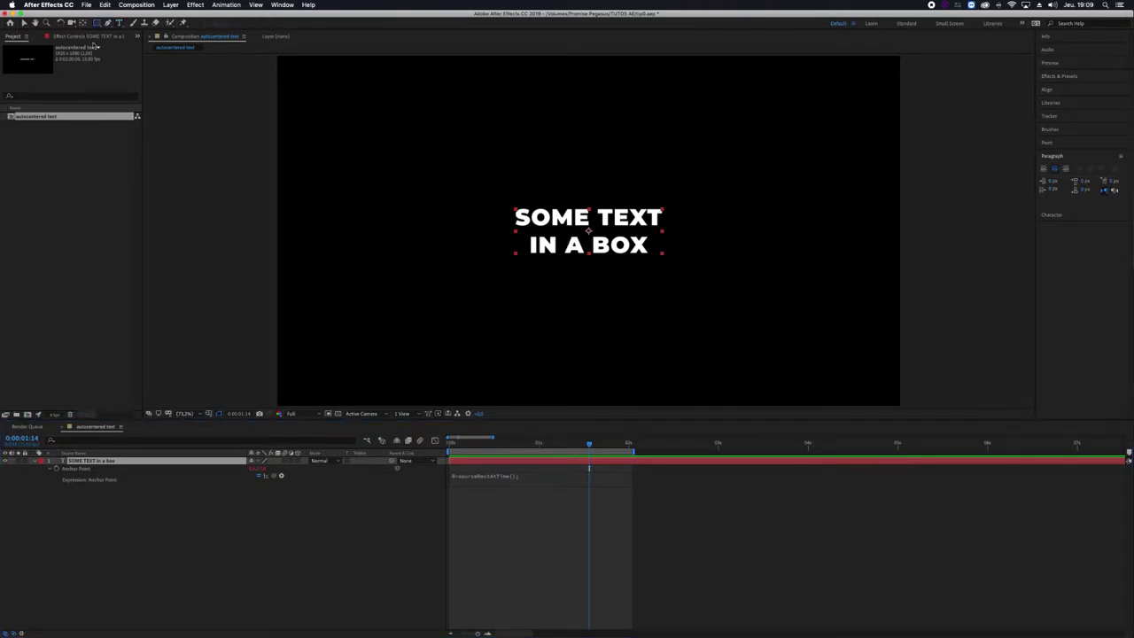
pyautogui.click(97, 26)
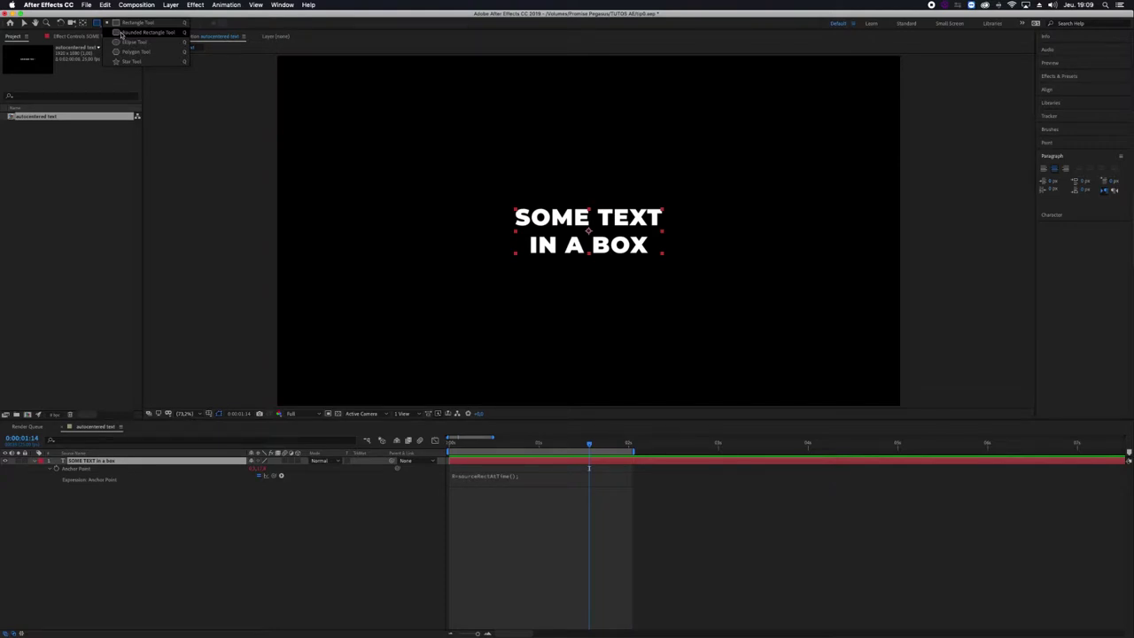
pyautogui.click(121, 33)
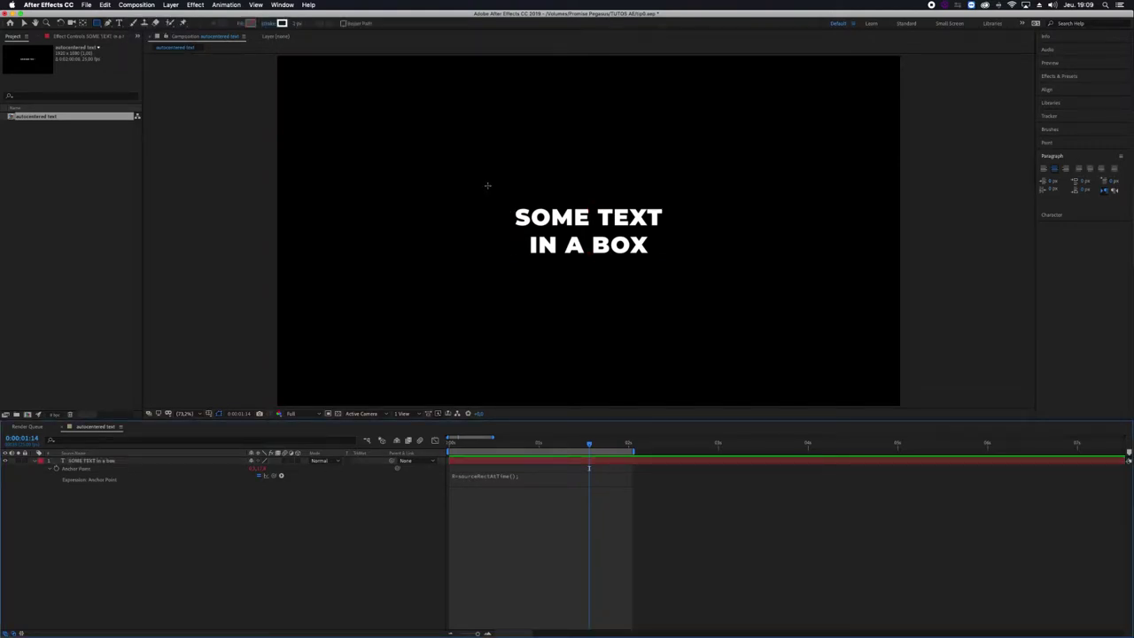
pyautogui.moveTo(487, 186); pyautogui.dragTo(680, 235)
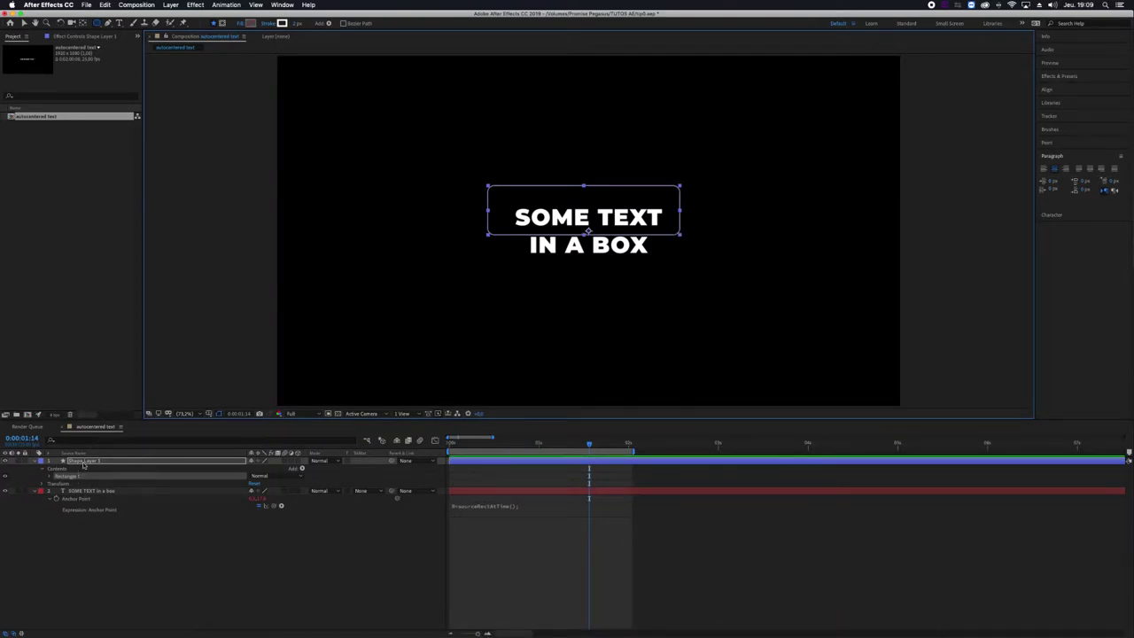
# Set the position in the rectangle's own group transform to 0, 0 so it is centered on its layer.
pyautogui.click(49, 476)
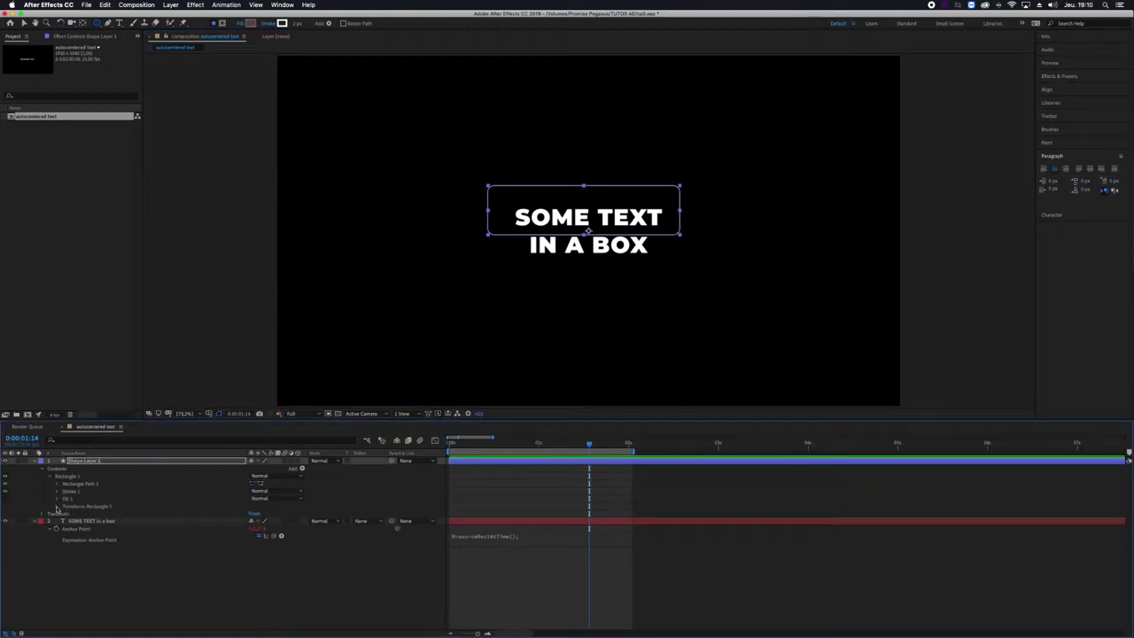
pyautogui.click(58, 507)
pyautogui.click(256, 522)
pyautogui.write('0')
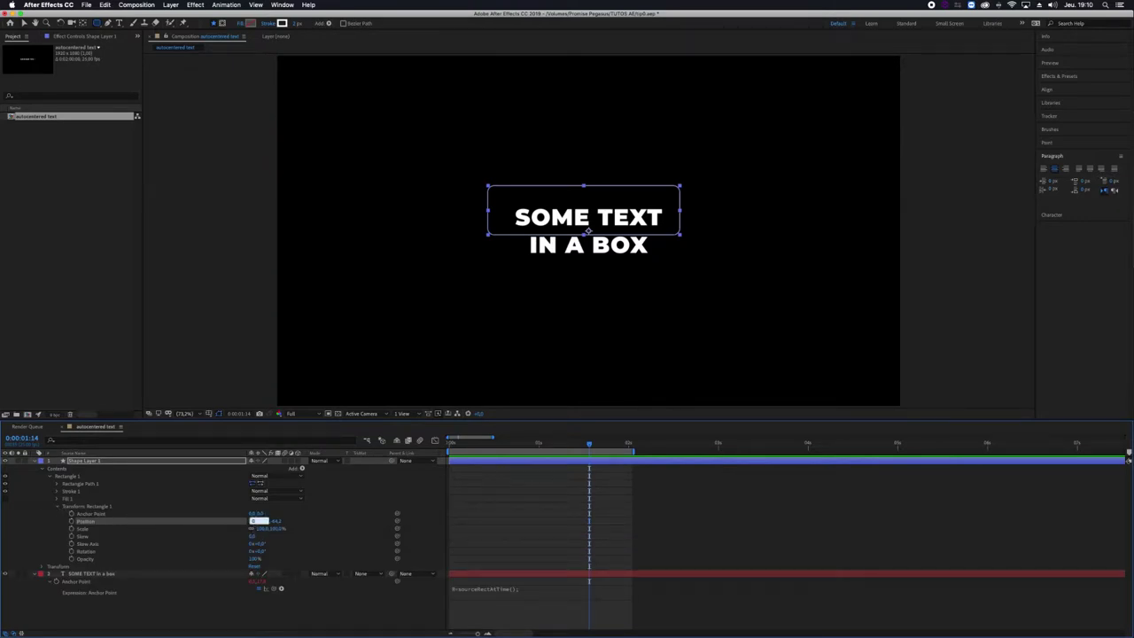
pyautogui.press('Tab')
pyautogui.write('0')
pyautogui.press('Return')
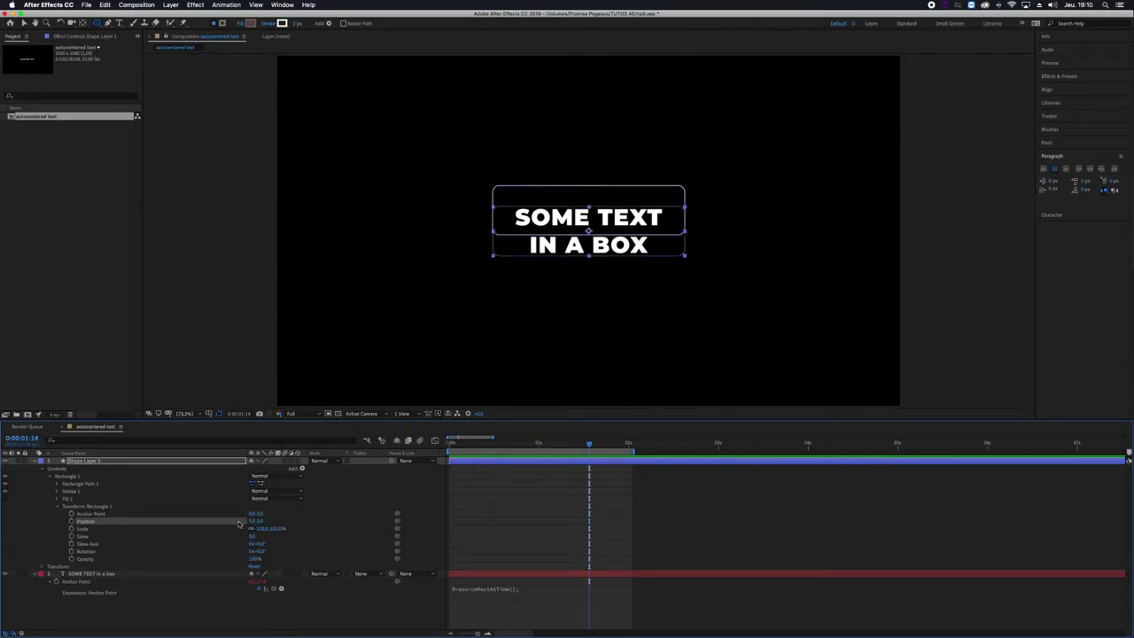
pyautogui.click(49, 477)
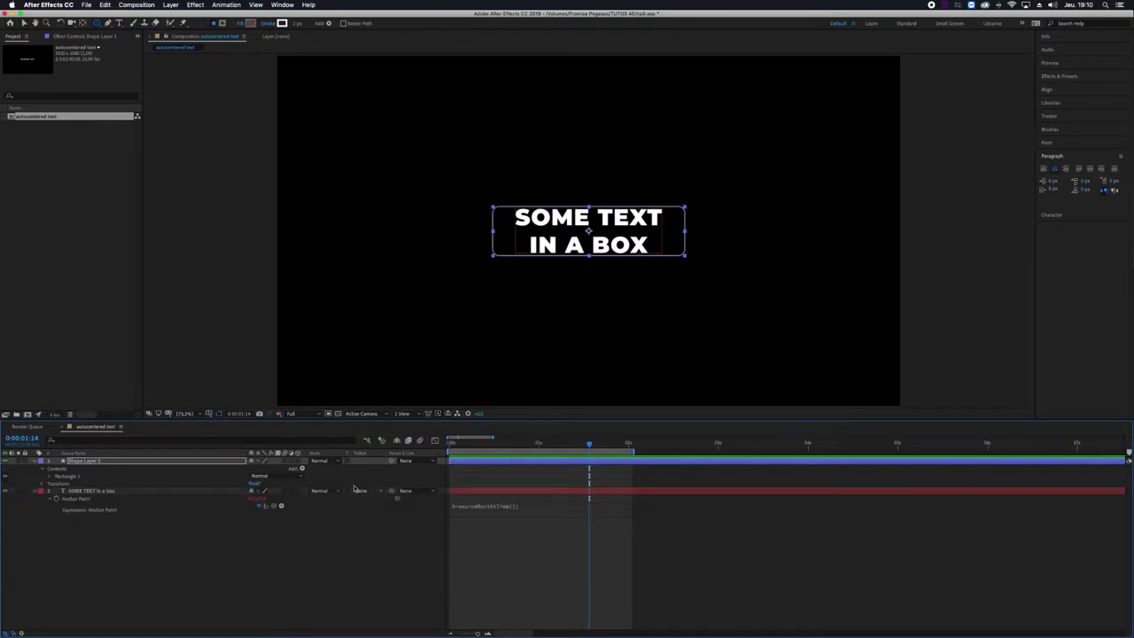
# Parent the shape layer to the text layer and place it below the text layer in the stack.
pyautogui.moveTo(391, 460); pyautogui.dragTo(101, 567)
pyautogui.click(87, 462)
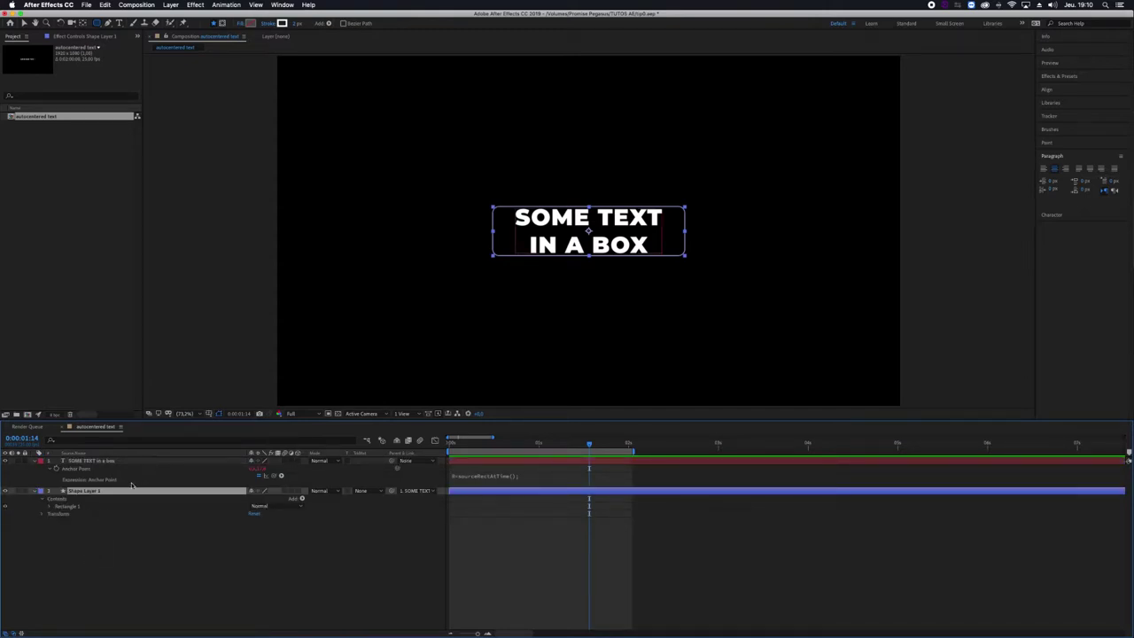
# Add the expression thisComp.layer(index-1).transform.anchorPoint to the shape layer's Position.
pyautogui.press('p')
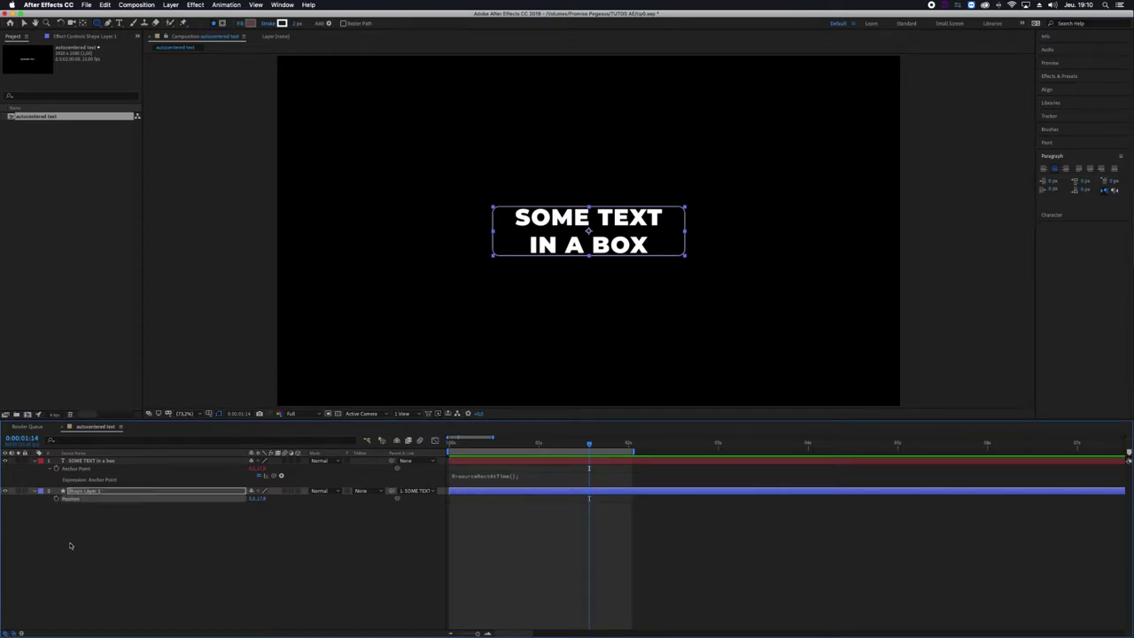
pyautogui.click(71, 545)
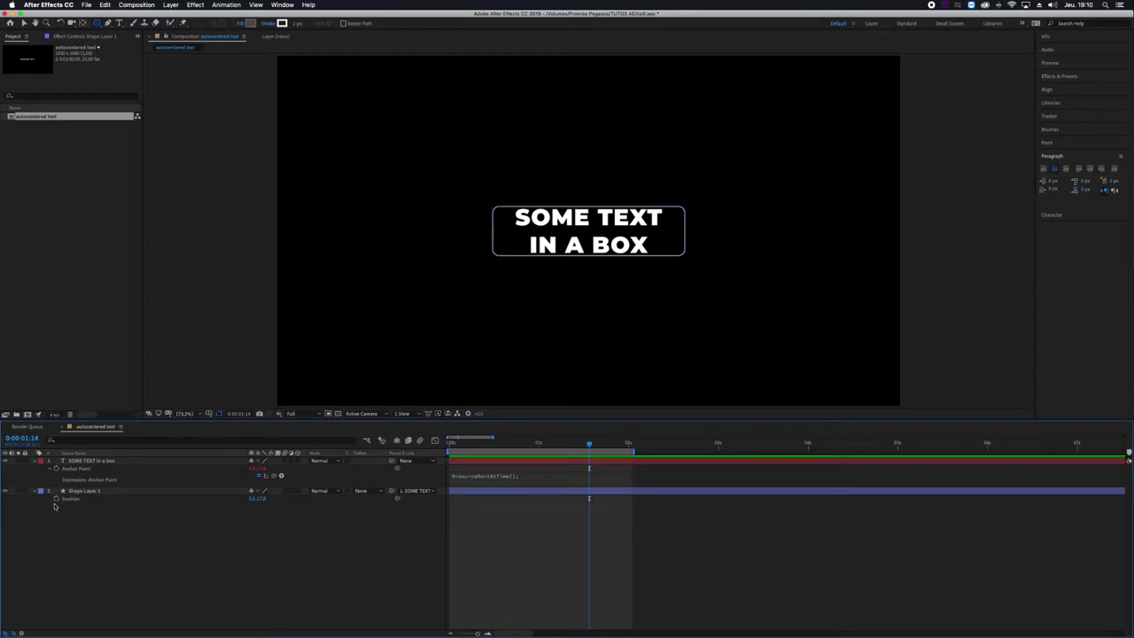
pyautogui.keyDown('alt'); pyautogui.click(57, 499); pyautogui.keyUp('alt')
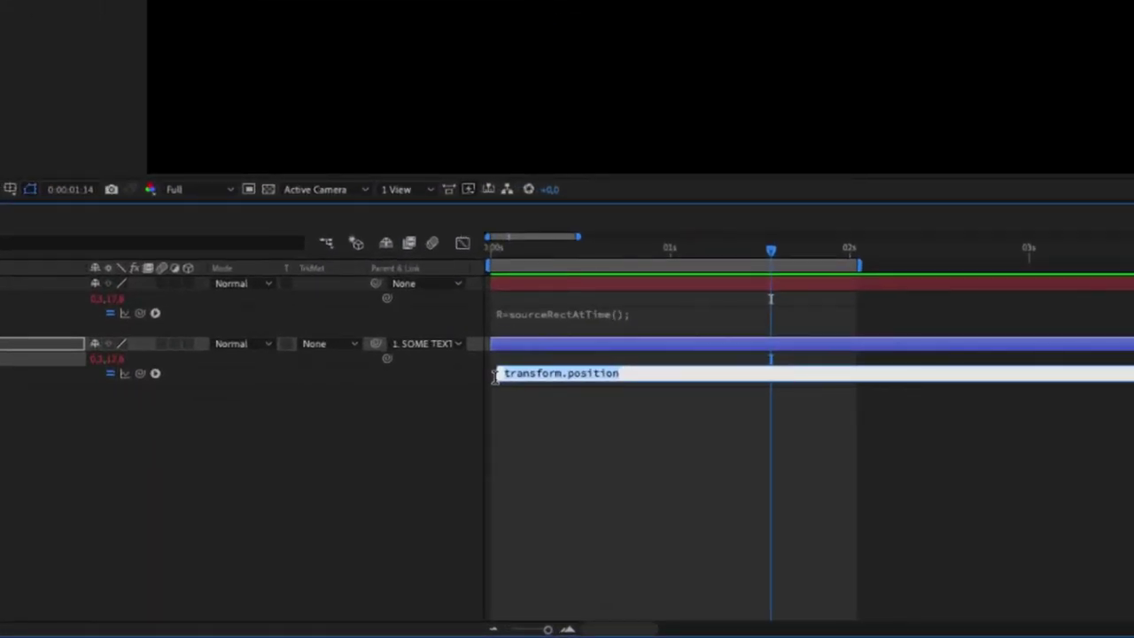
pyautogui.write('this')
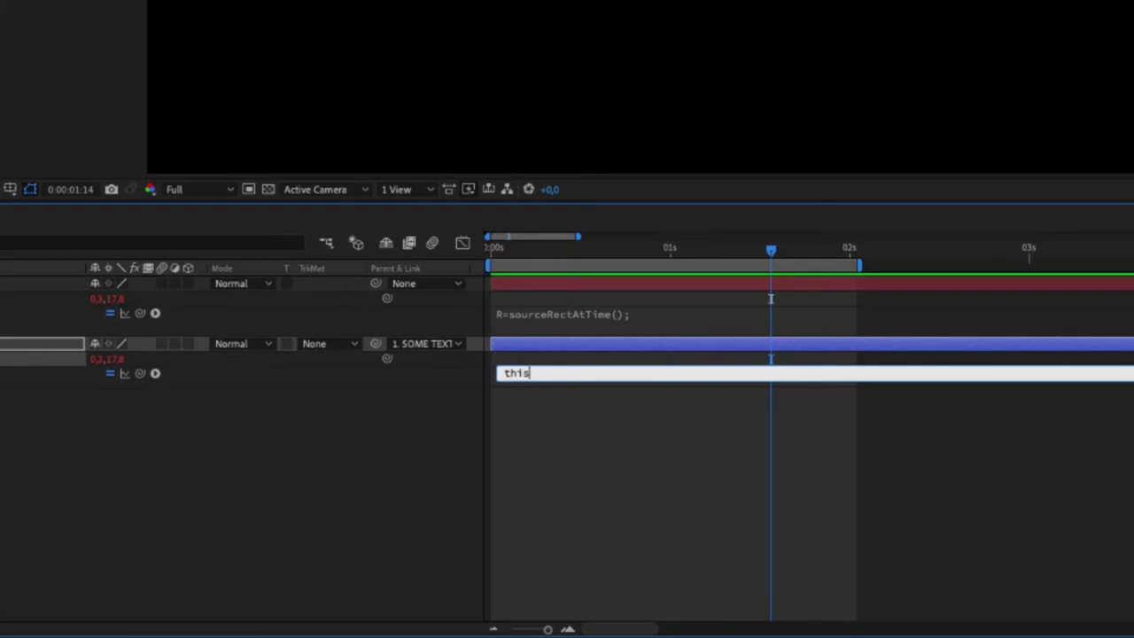
pyautogui.write('Comp.layer(index-1).transfo')
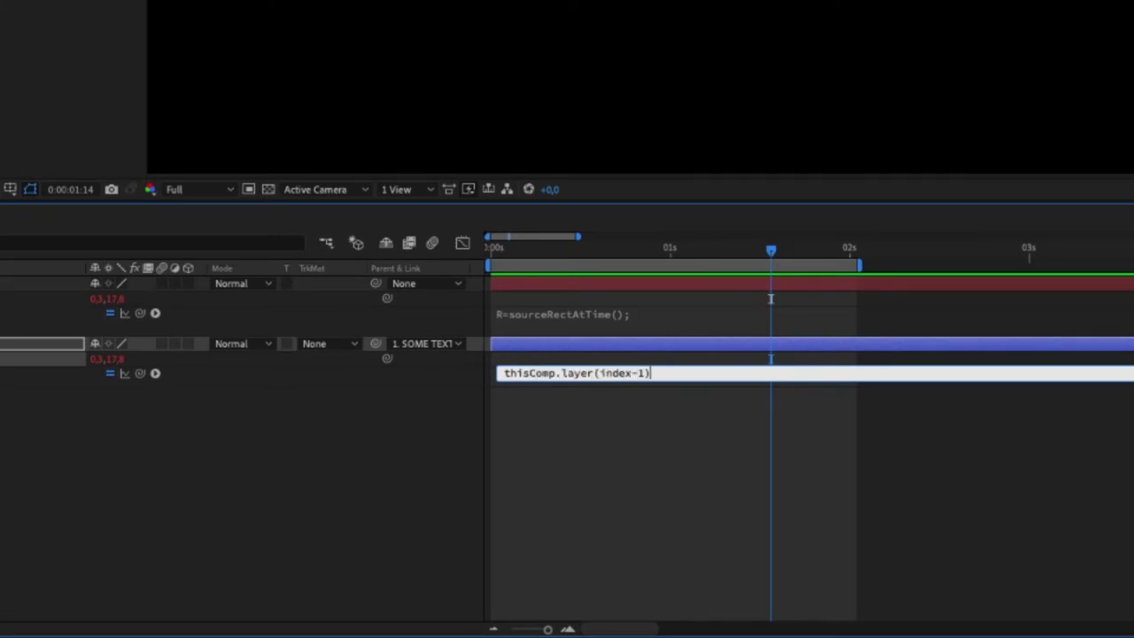
pyautogui.write('rm.anchorPoint')
pyautogui.click(399, 451)
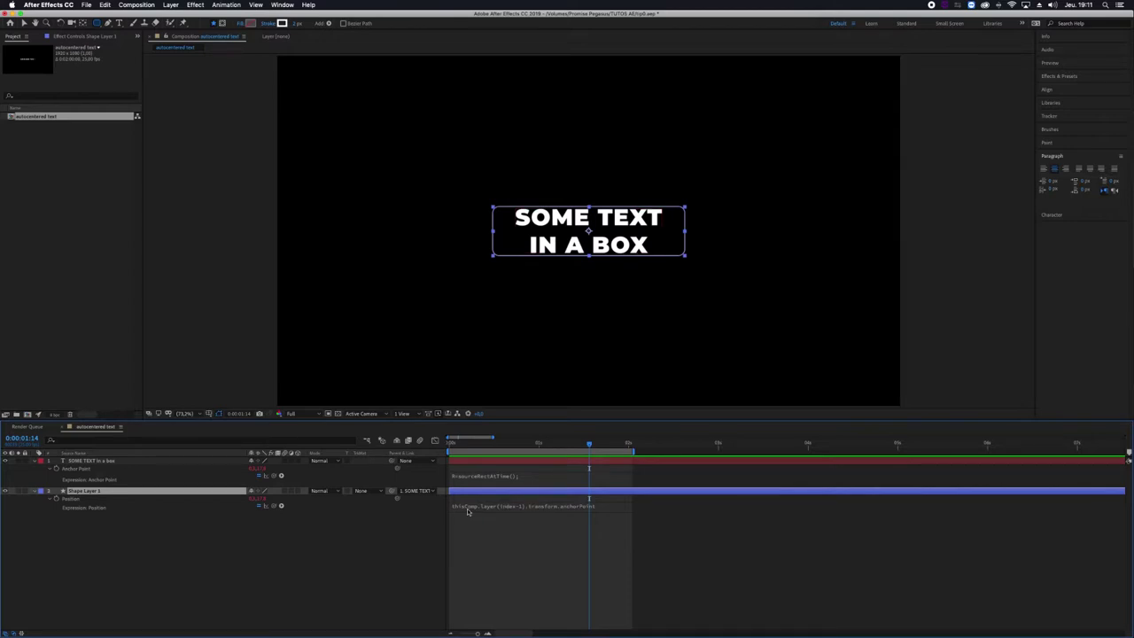
pyautogui.click(377, 535)
# Move the text layer slightly up and to the left in the composition.
pyautogui.click(87, 461)
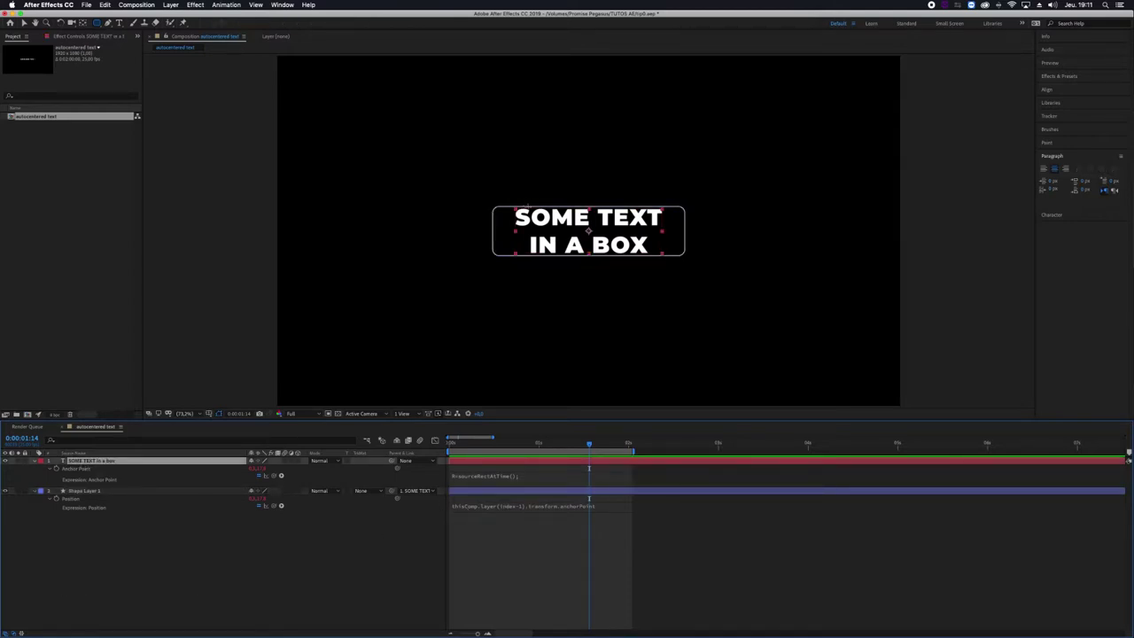
pyautogui.moveTo(605, 213); pyautogui.dragTo(569, 205)
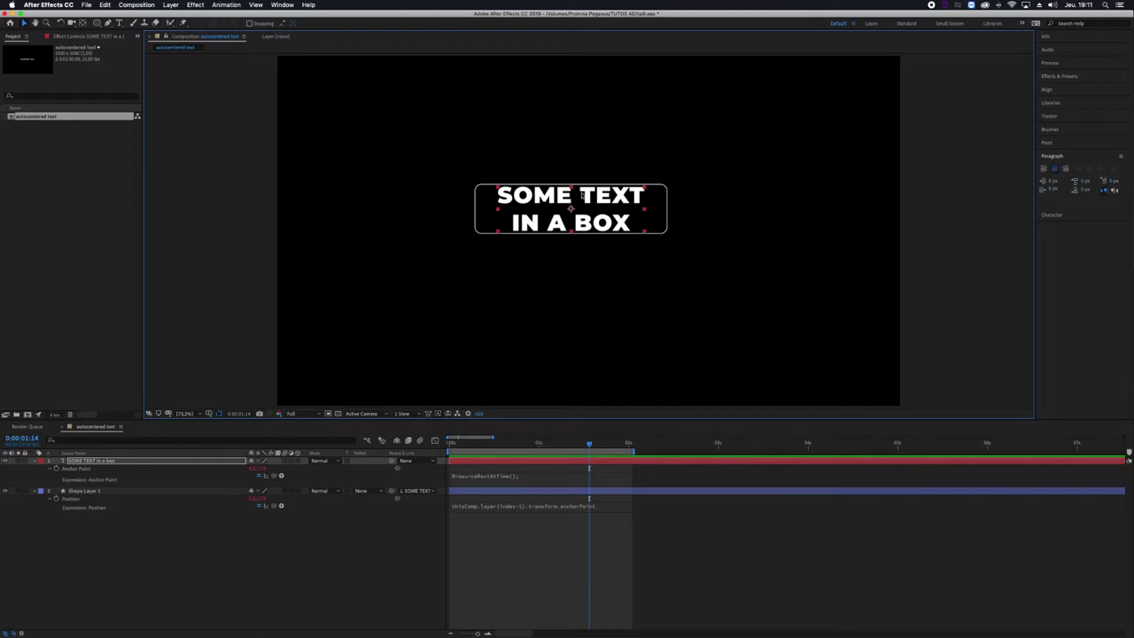
# Test a line break between SOME and TEXT in the text layer and remove it again.
pyautogui.doubleClick(581, 195)
pyautogui.click(580, 194)
pyautogui.press('Return')
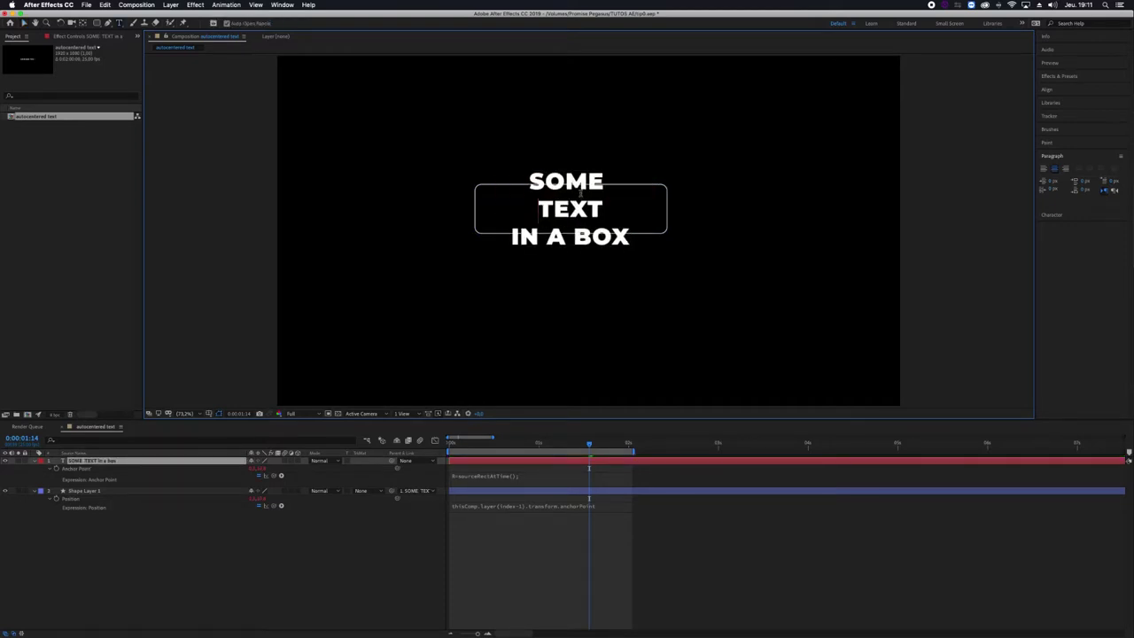
pyautogui.press('BackSpace')
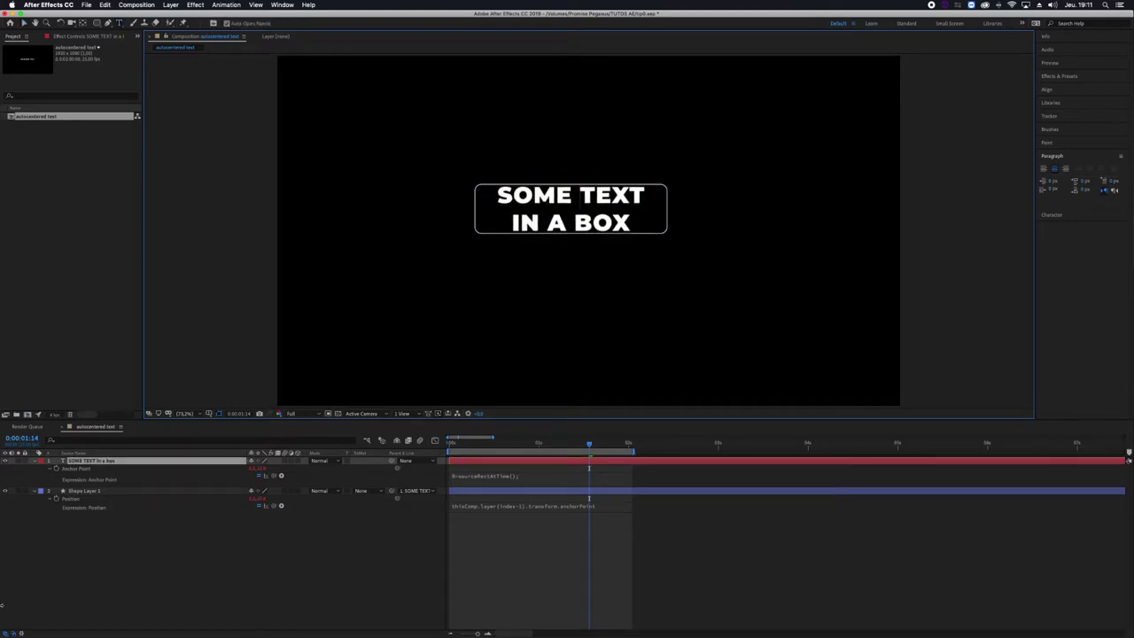
# Give the rectangle path's Size the expression R=thisComp.layer(index-1).sourceRectAtTime(); with [R.width,R.height] as its result.
pyautogui.click(34, 491)
pyautogui.click(35, 491)
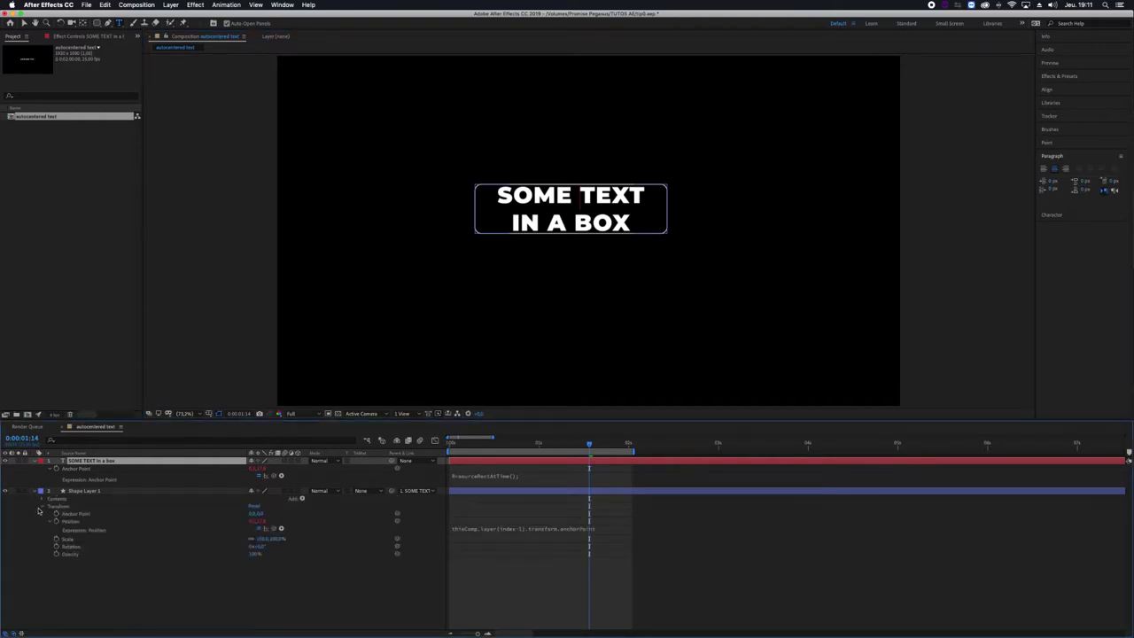
pyautogui.click(41, 500)
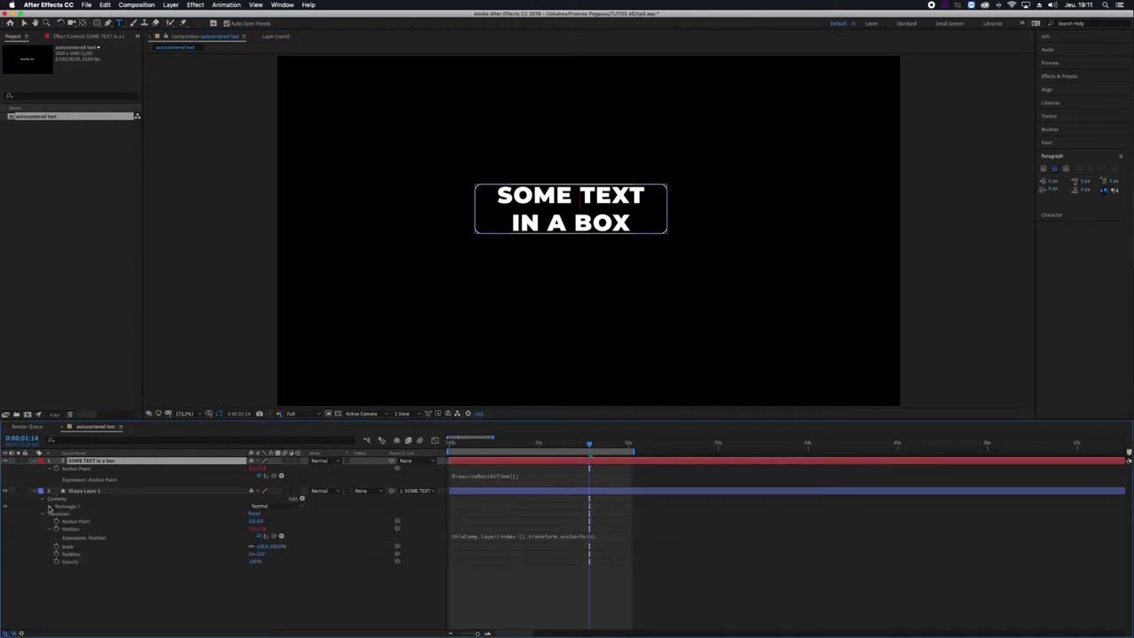
pyautogui.click(50, 506)
pyautogui.click(56, 514)
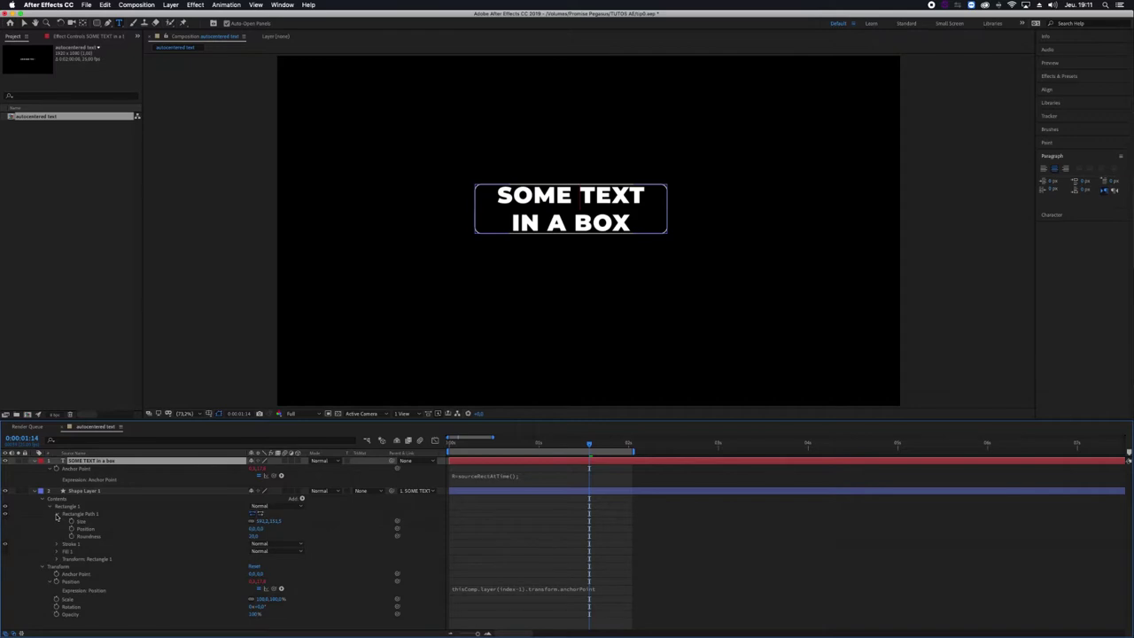
pyautogui.click(73, 523)
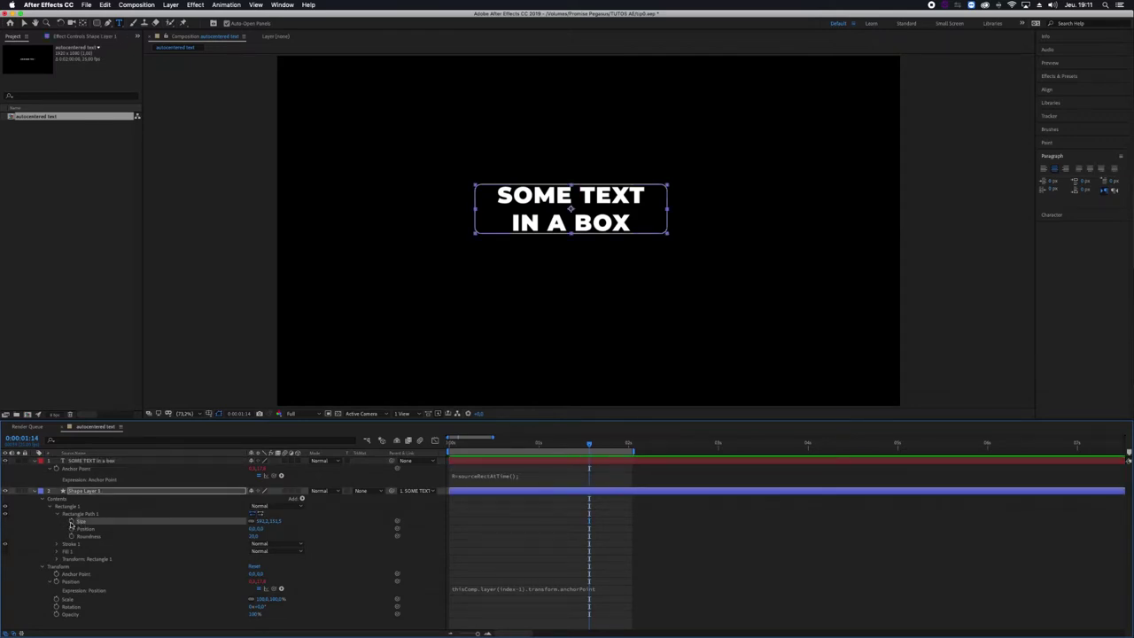
pyautogui.keyDown('alt'); pyautogui.click(71, 524); pyautogui.keyUp('alt')
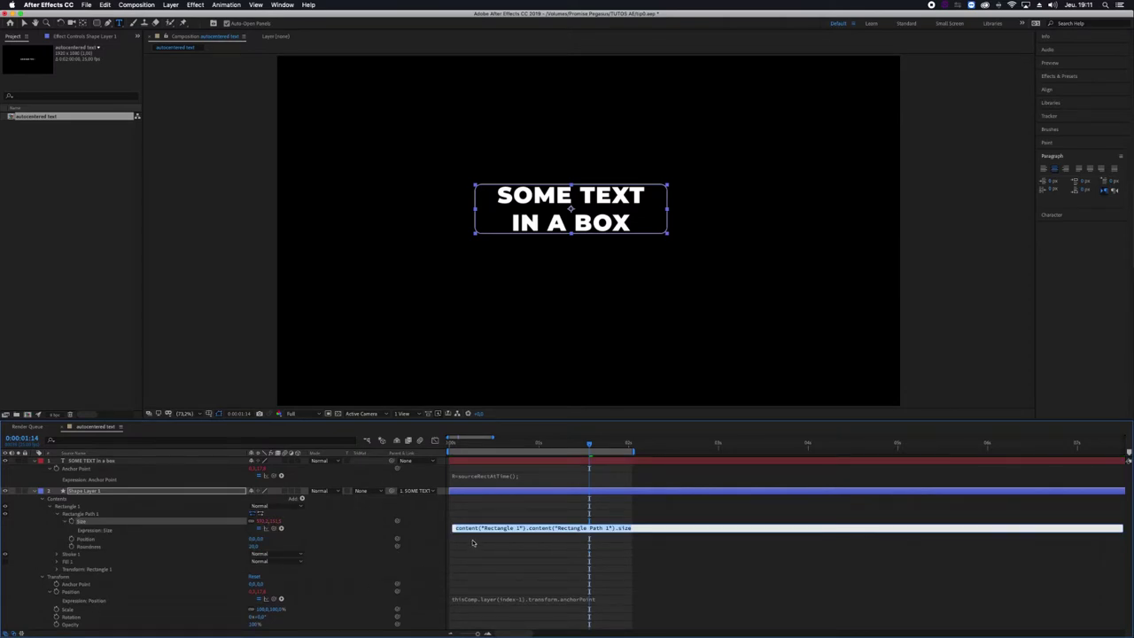
pyautogui.write('R=th')
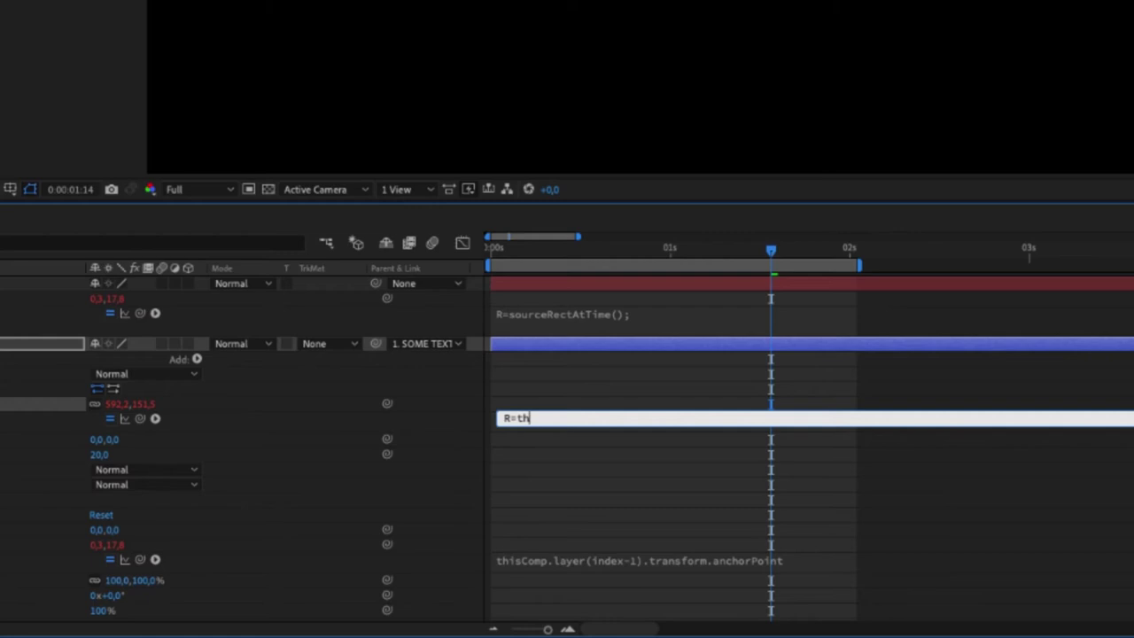
pyautogui.write('isComp.layer(index-')
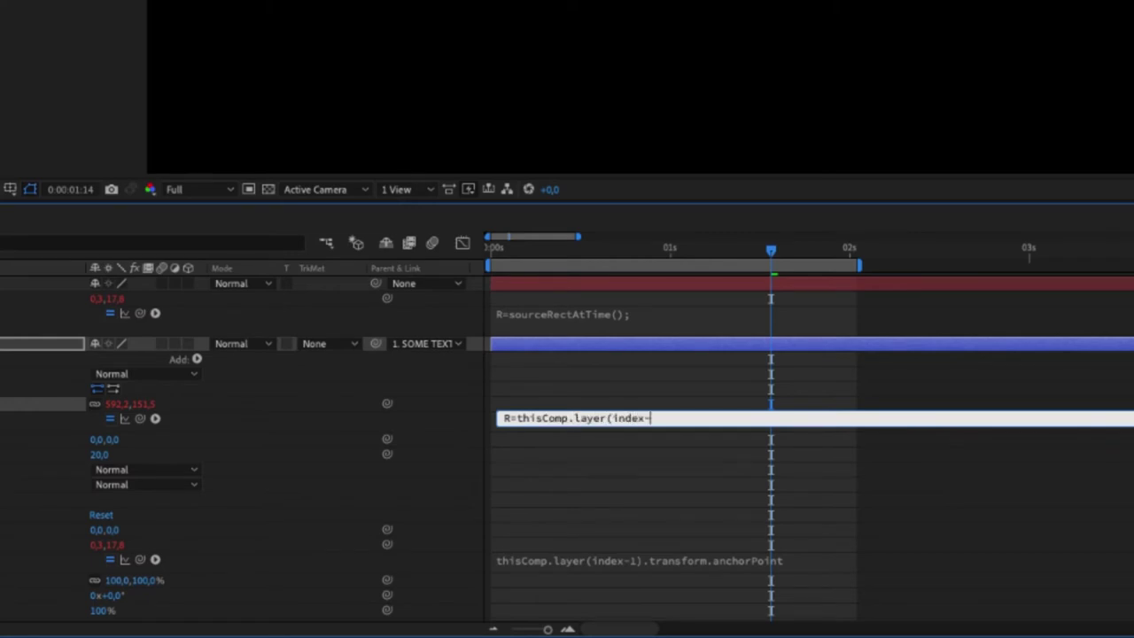
pyautogui.write('1).sourceRectAtTime();')
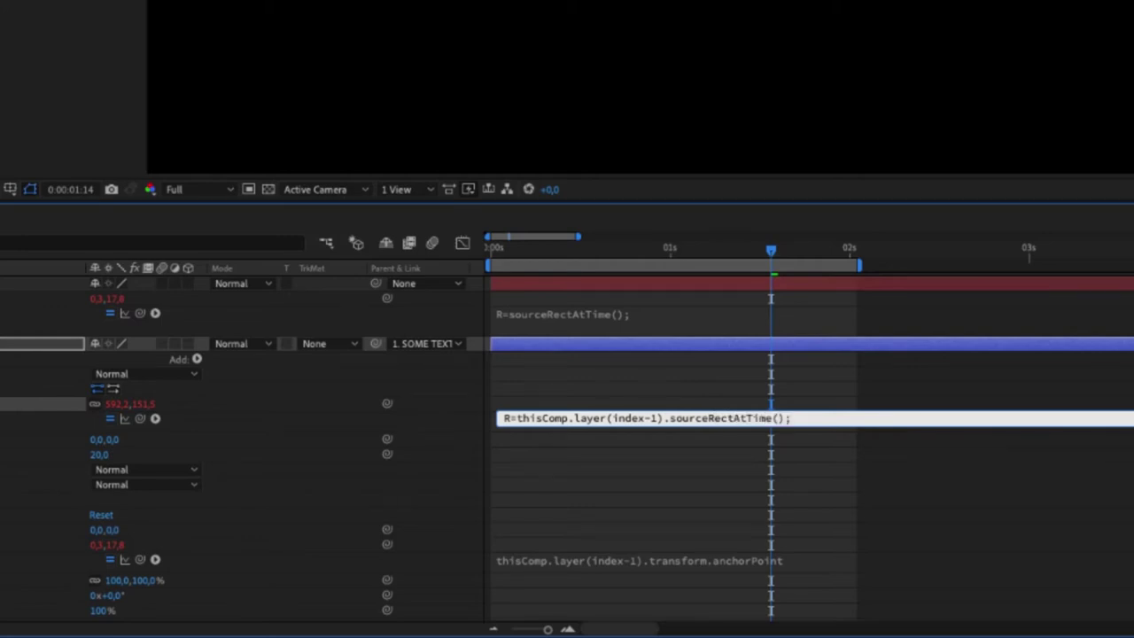
pyautogui.press('Return')
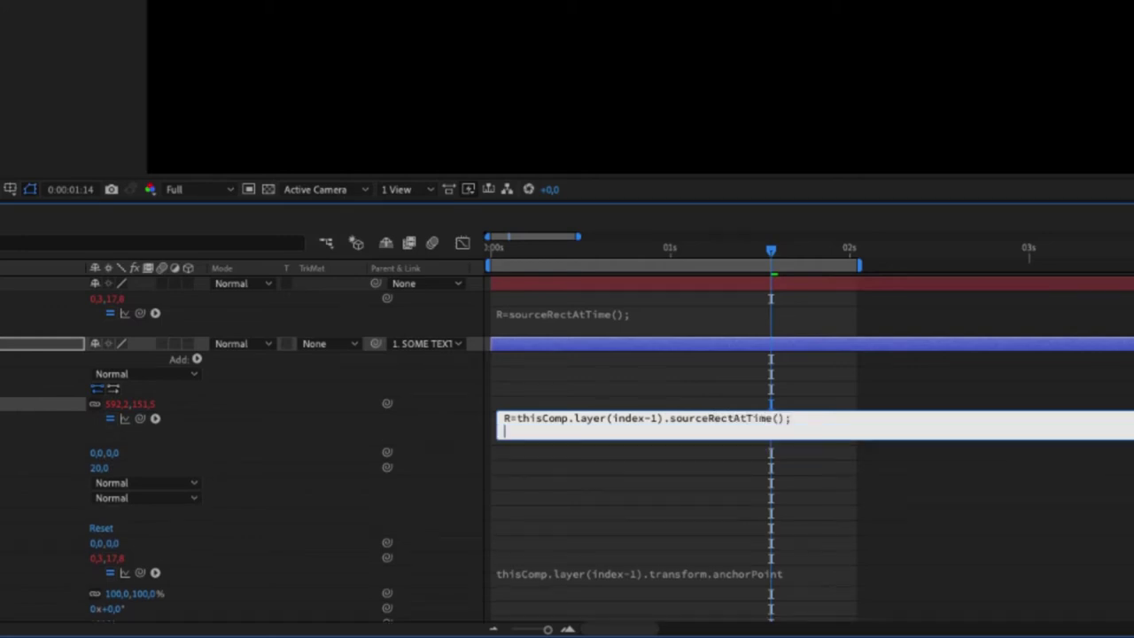
pyautogui.write('[')
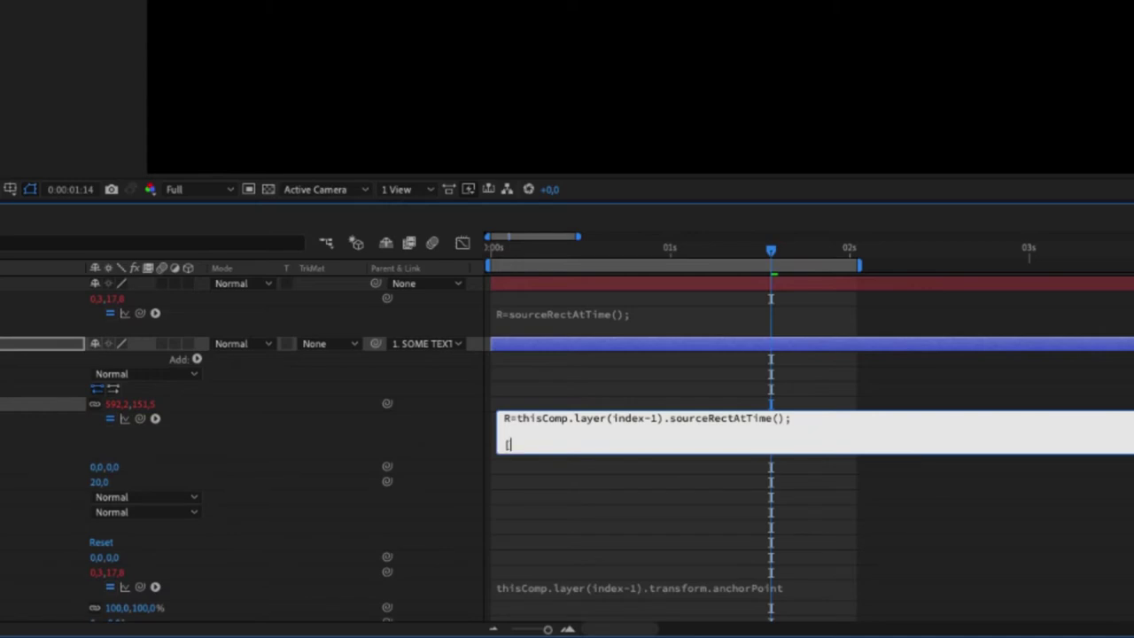
pyautogui.write('R.width,R.height]')
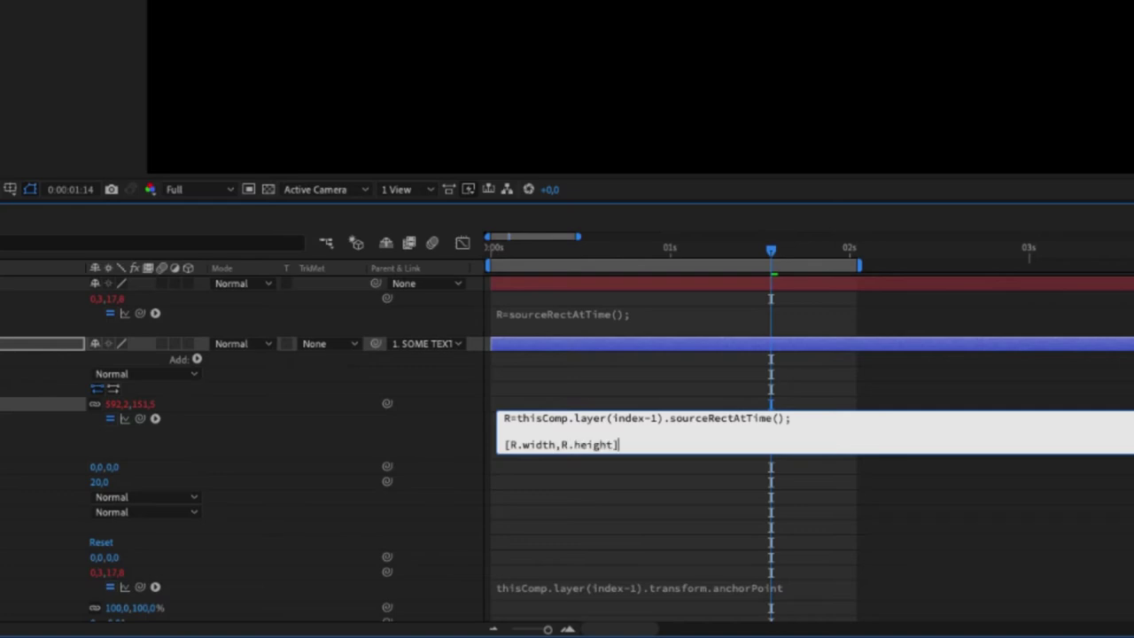
pyautogui.click(322, 406)
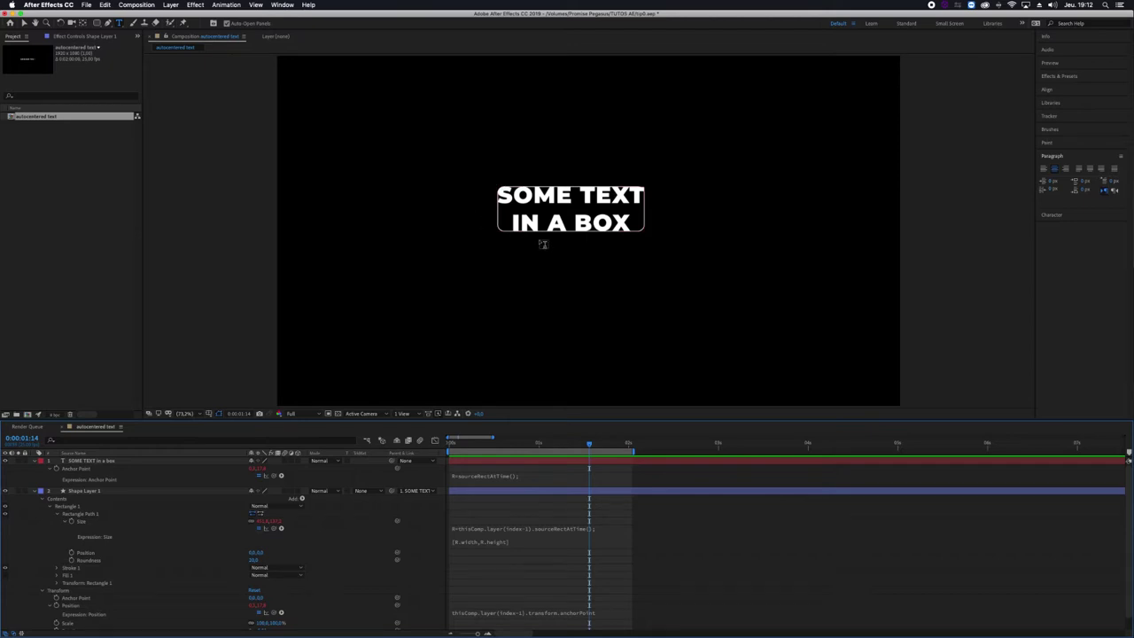
pyautogui.click(82, 492)
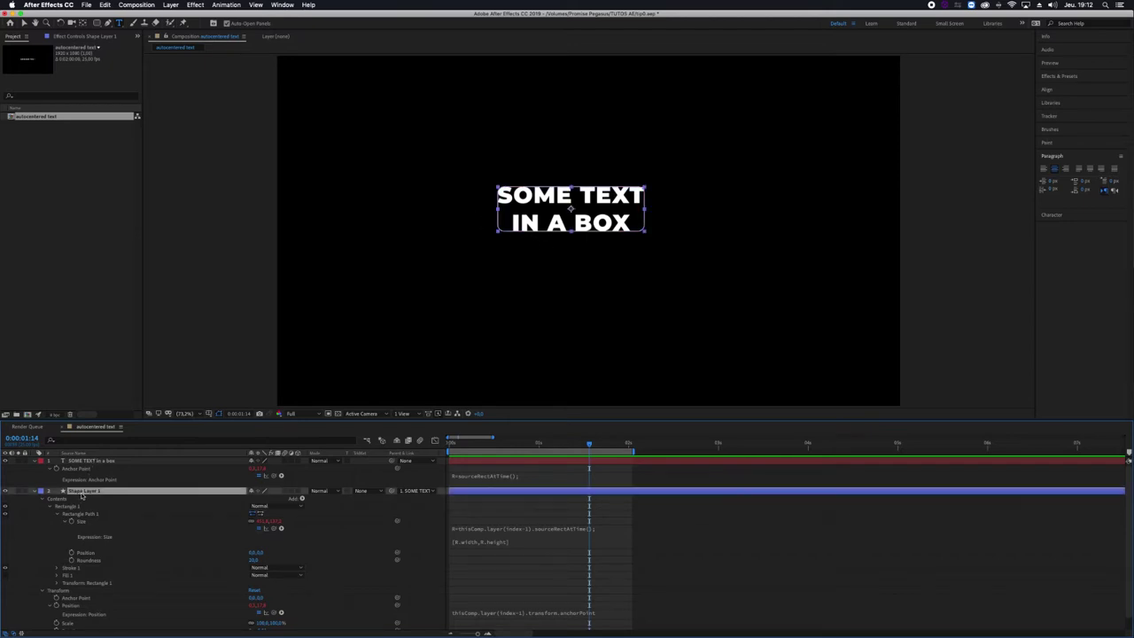
# Add two Slider Control expression effects to the shape layer.
pyautogui.click(196, 5)
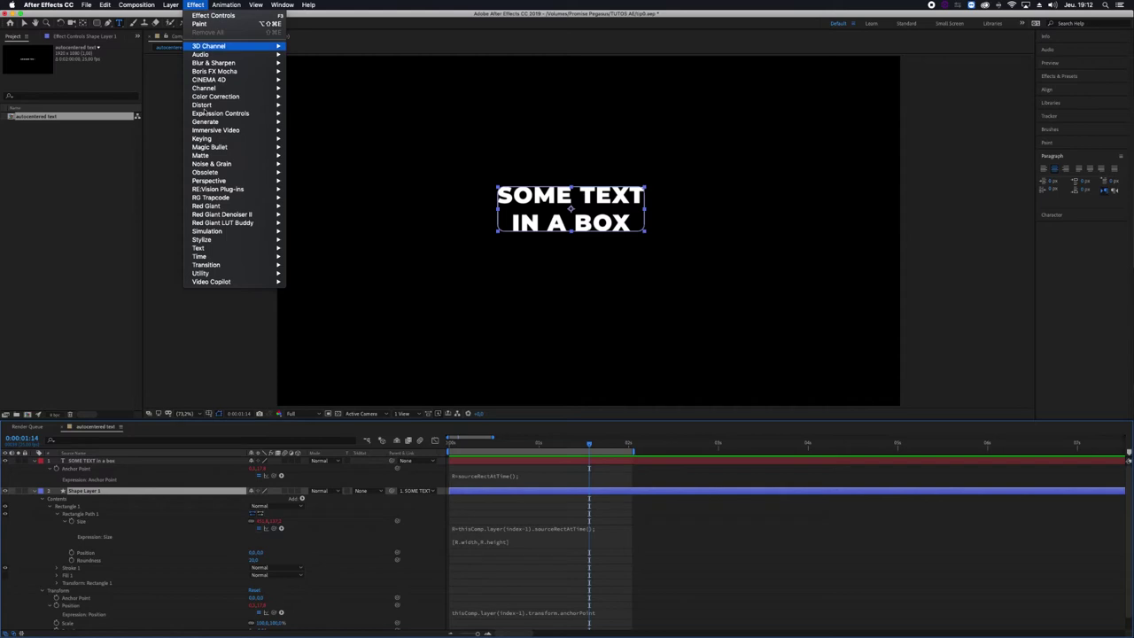
pyautogui.moveTo(221, 113)
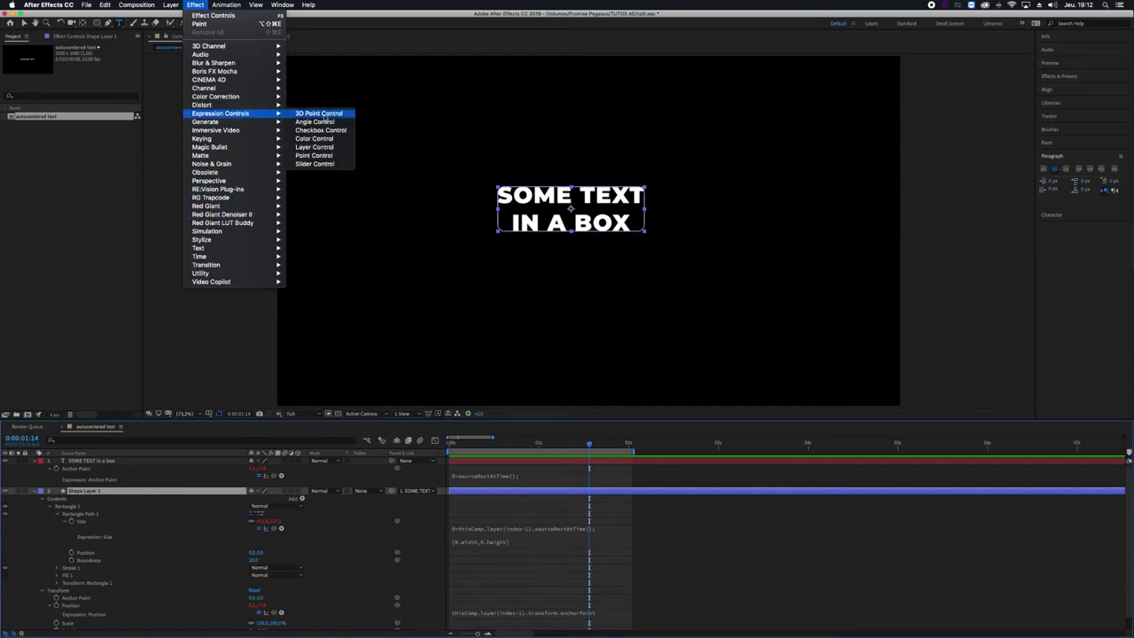
pyautogui.click(312, 165)
pyautogui.press('super+d')
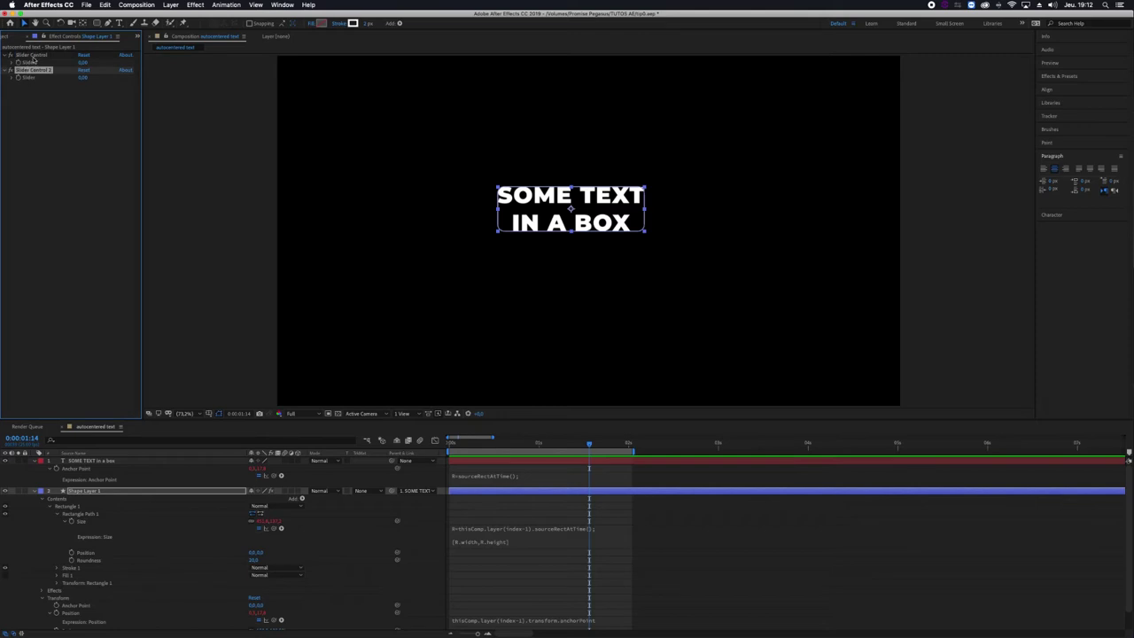
# Rename the first slider effect as H Margin and the second as V Margin.
pyautogui.click(33, 56)
pyautogui.press('Return')
pyautogui.press('BackSpace')
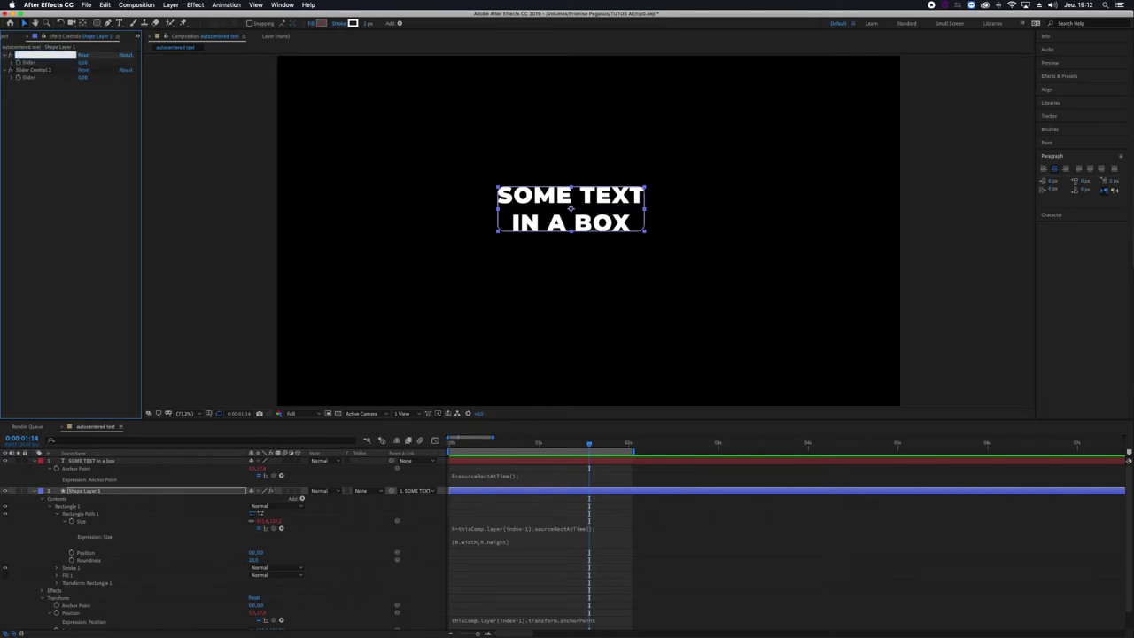
pyautogui.click(35, 71)
pyautogui.press('Return')
pyautogui.write('V Margin')
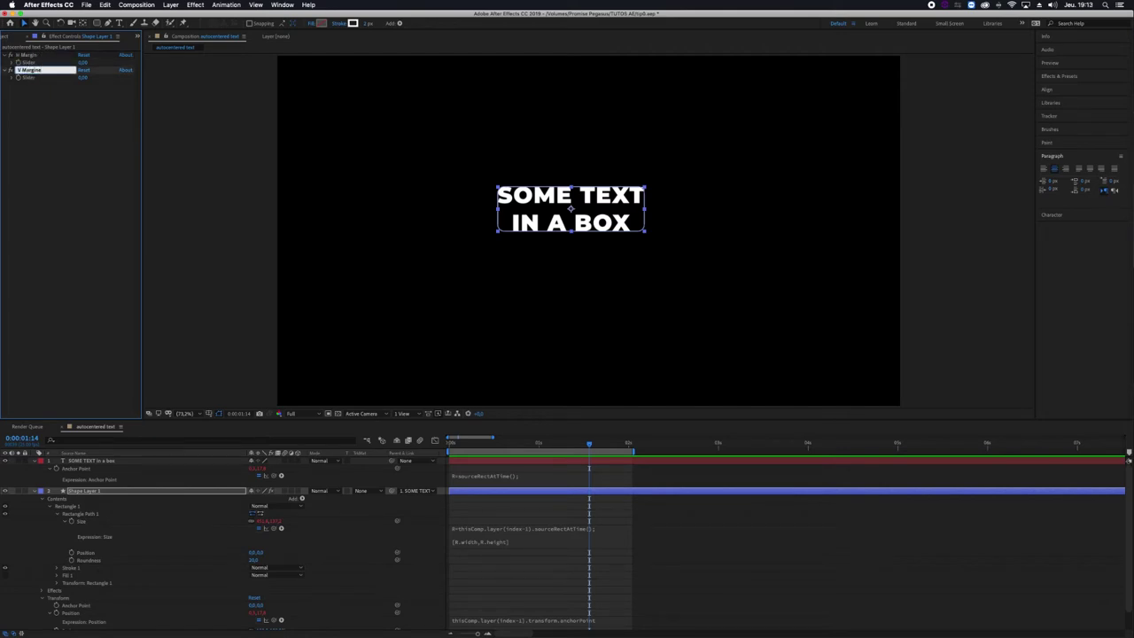
pyautogui.write('V Margin')
pyautogui.press('Return')
# In the rectangle's Size expression, define HM and VM as the H Margin and V Margin slider values.
pyautogui.click(478, 535)
pyautogui.click(611, 528)
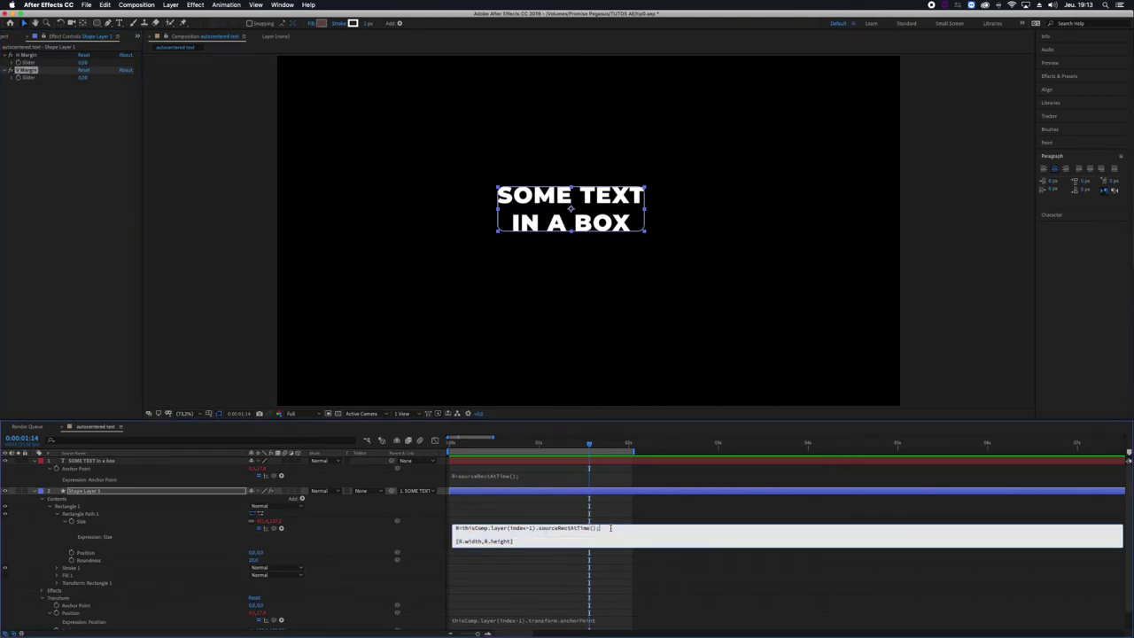
pyautogui.press('Return')
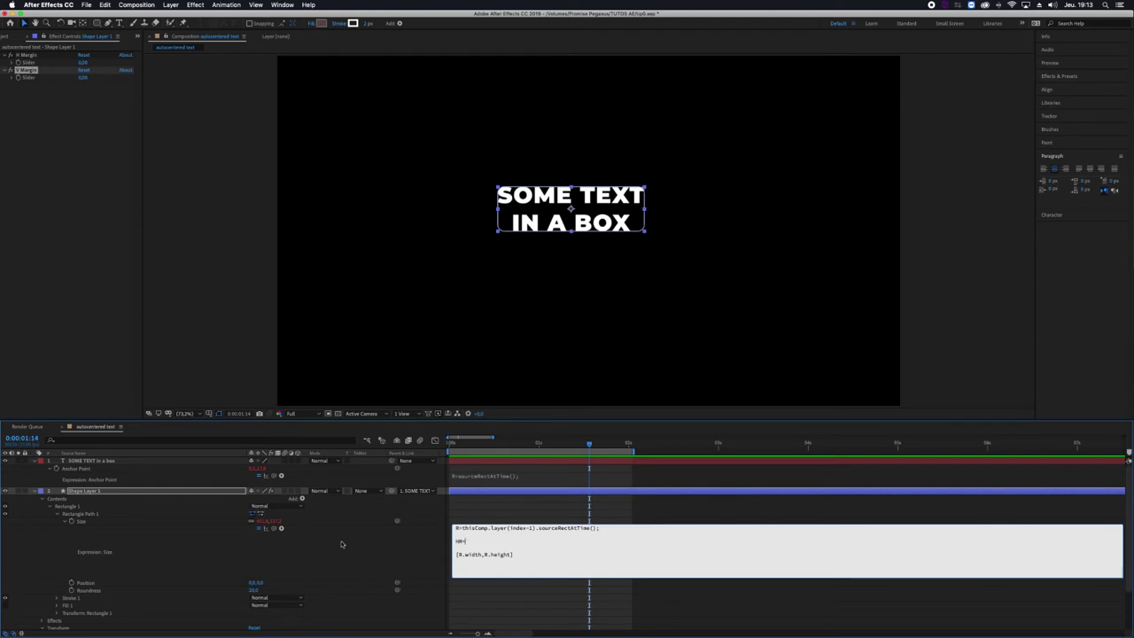
pyautogui.moveTo(273, 529); pyautogui.dragTo(30, 63)
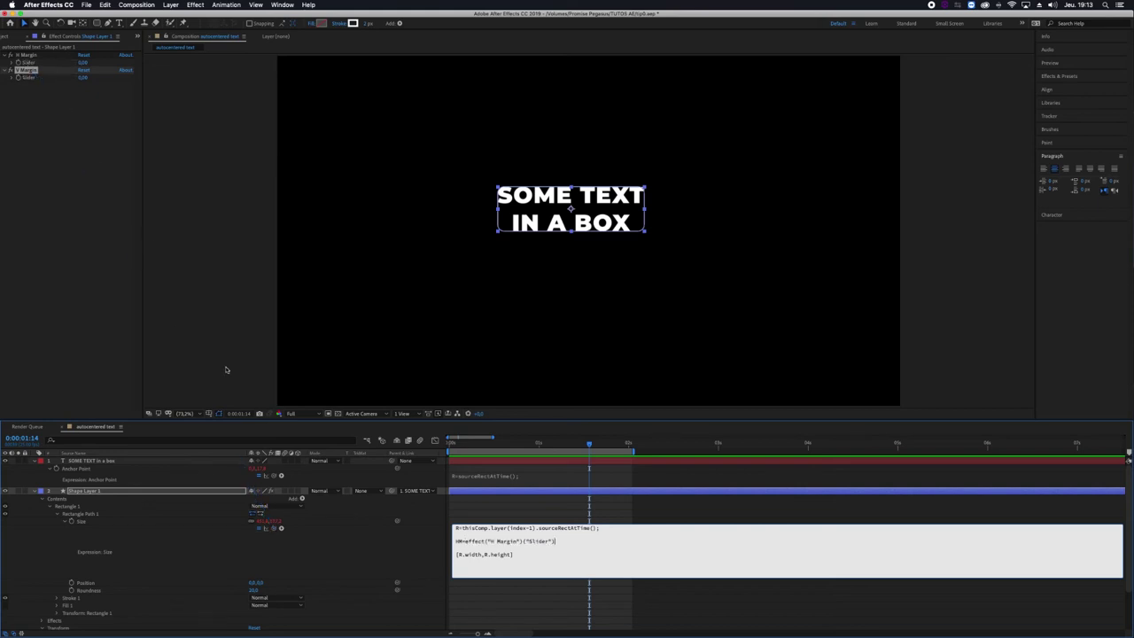
pyautogui.write(';')
pyautogui.press('Return')
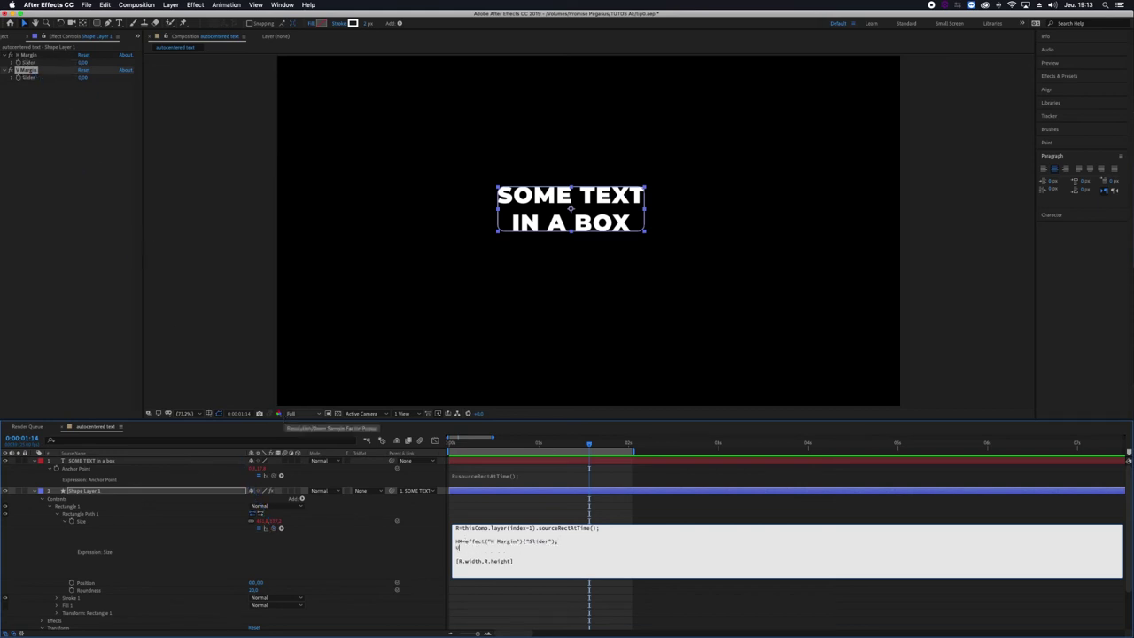
pyautogui.write('=')
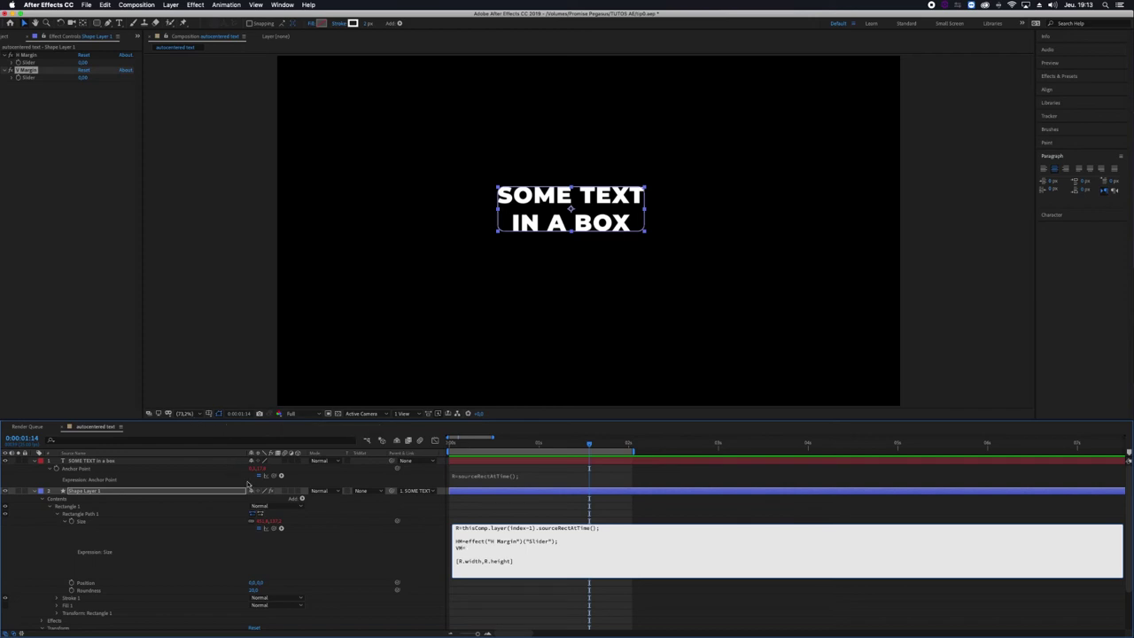
pyautogui.moveTo(274, 528); pyautogui.dragTo(28, 77)
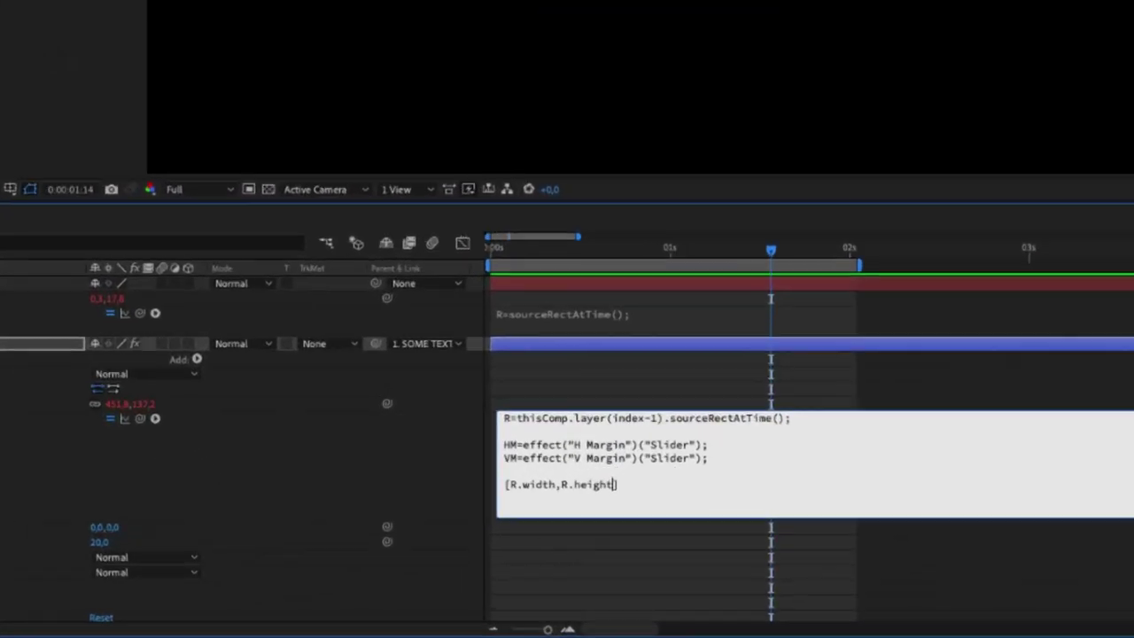
# Change the Size expression's result to [R.width+HM,R.height+VM].
pyautogui.press('Left')
pyautogui.press('Left')
pyautogui.press('Left')
pyautogui.press('Left')
pyautogui.press('Left')
pyautogui.press('Left')
pyautogui.press('Left')
pyautogui.press('Left')
pyautogui.write('+HM')
pyautogui.click(637, 485)
pyautogui.write('+VM')
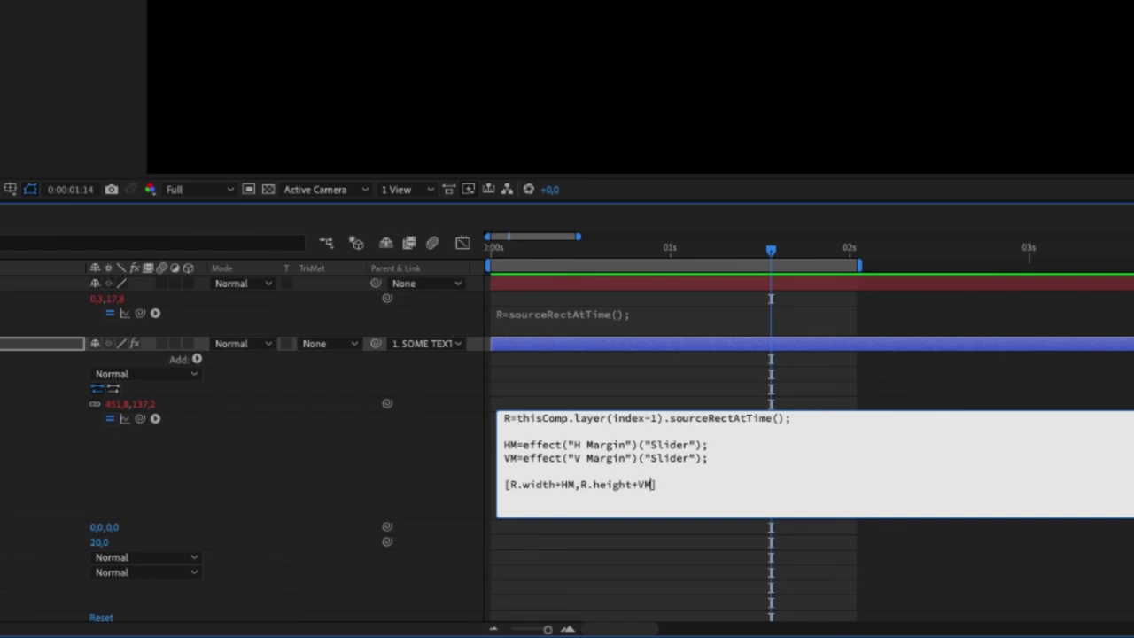
pyautogui.click(208, 455)
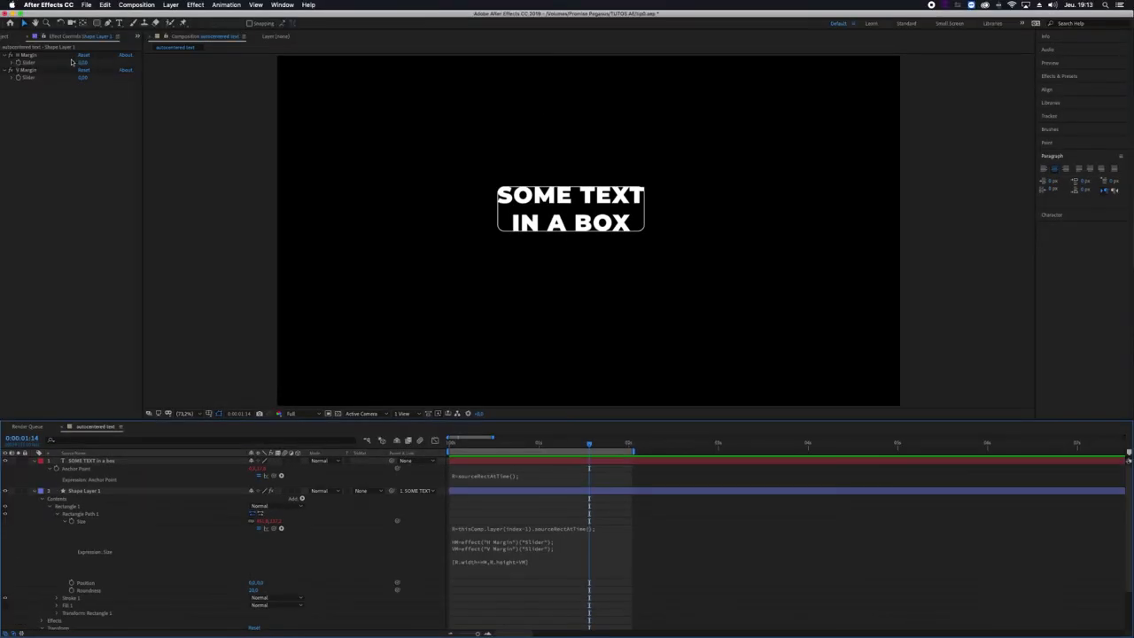
# Set H Margin to about 96 and V Margin to about 75, and increase the rectangle's Roundness until its ends are fully rounded.
pyautogui.moveTo(81, 63); pyautogui.dragTo(119, 78)
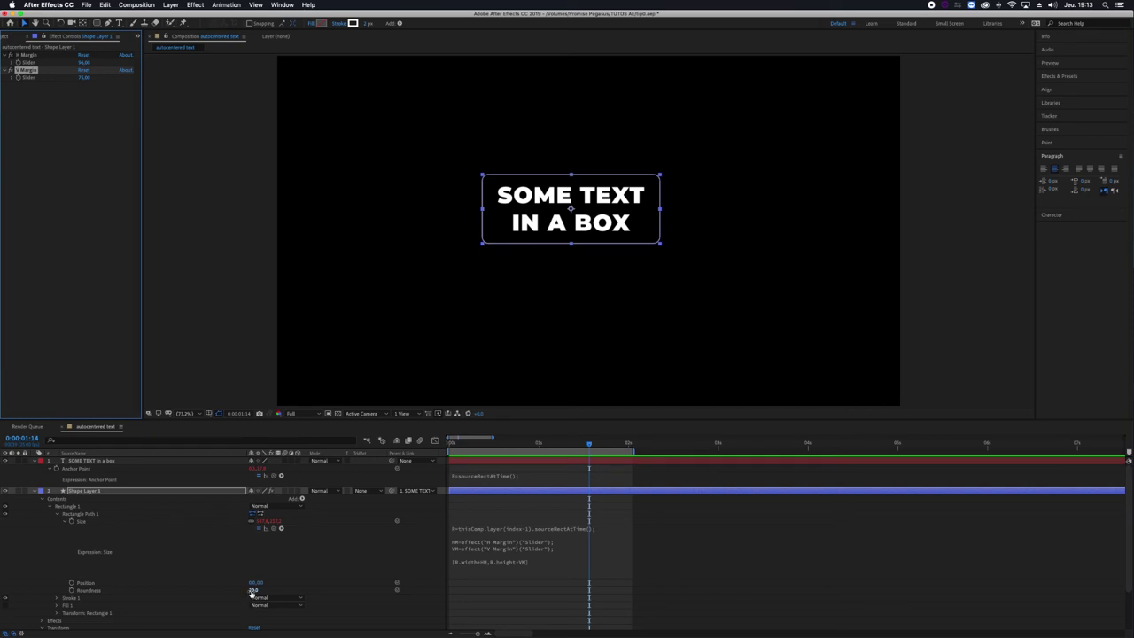
pyautogui.moveTo(255, 590); pyautogui.dragTo(313, 597)
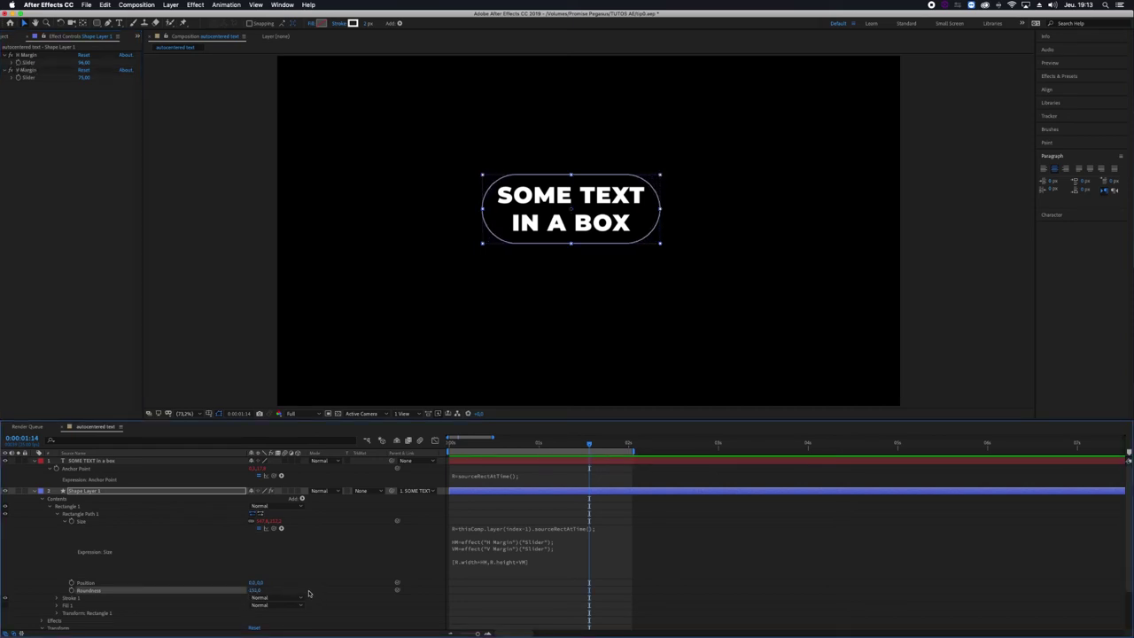
pyautogui.click(34, 491)
# Remove the line break before IN so the whole text sits on one line.
pyautogui.click(93, 462)
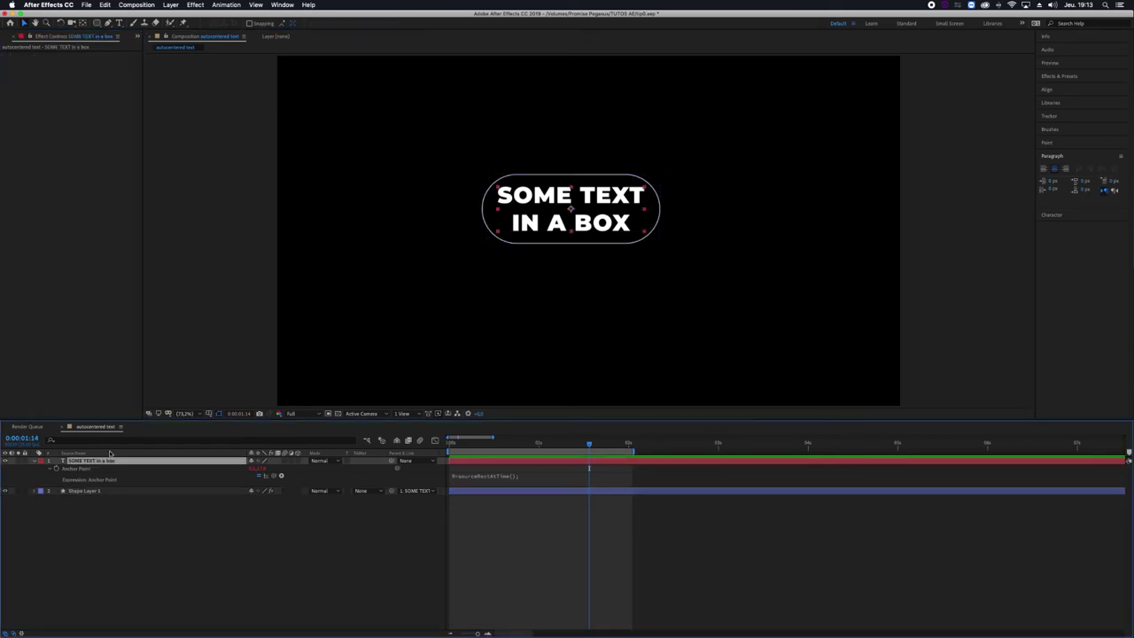
pyautogui.press('super+t')
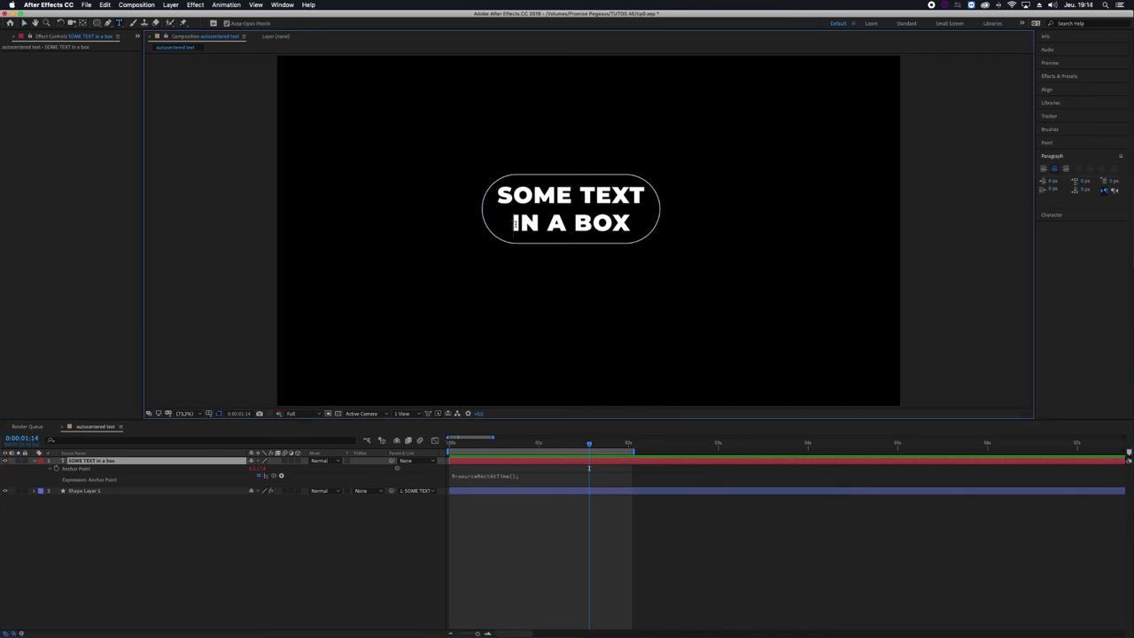
pyautogui.click(515, 223)
pyautogui.press('BackSpace')
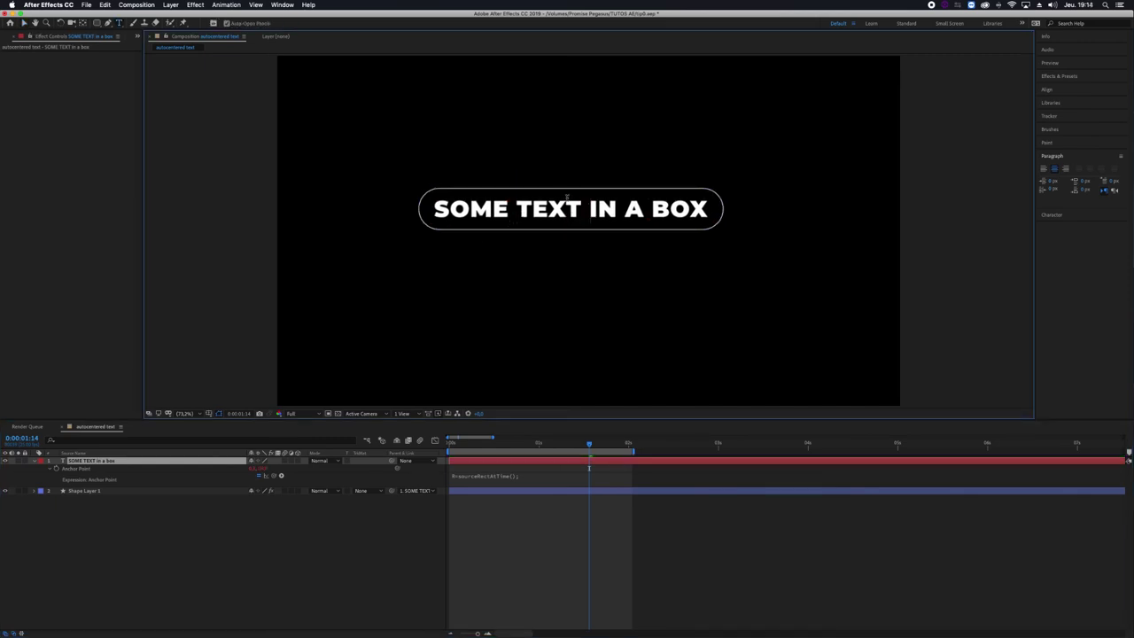
# Insert line breaks in the text layer so each word of SOME TEXT IN A BOX sits on its own line.
pyautogui.moveTo(658, 209); pyautogui.dragTo(590, 209)
pyautogui.click(517, 214)
pyautogui.press('Return')
pyautogui.click(548, 221)
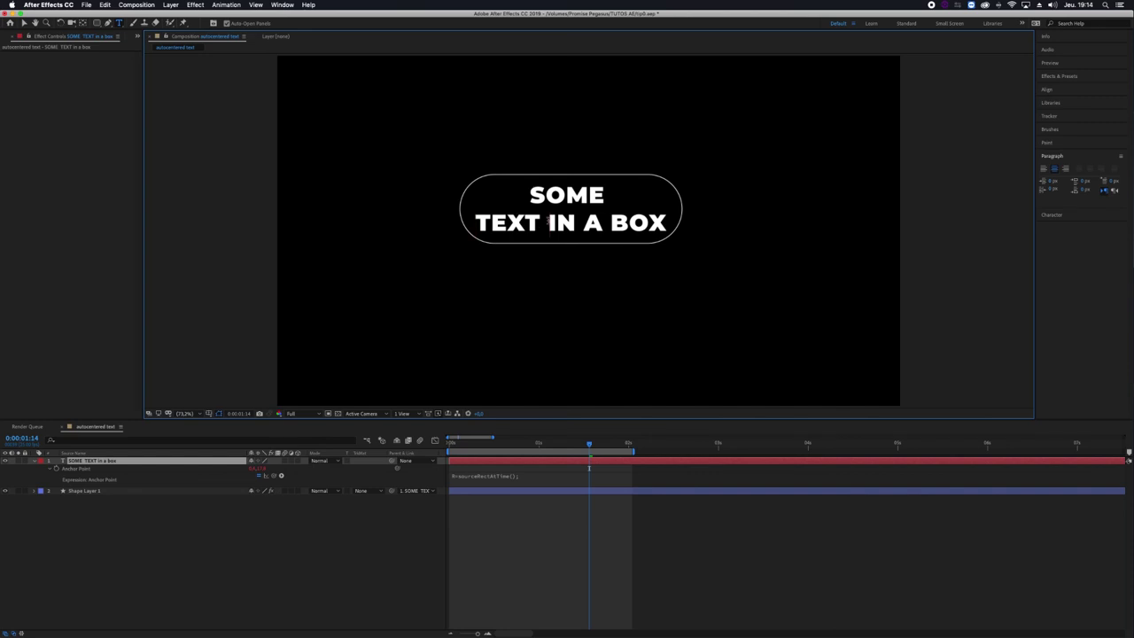
pyautogui.press('Return')
pyautogui.click(544, 237)
pyautogui.press('Return')
pyautogui.click(561, 244)
pyautogui.press('Return')
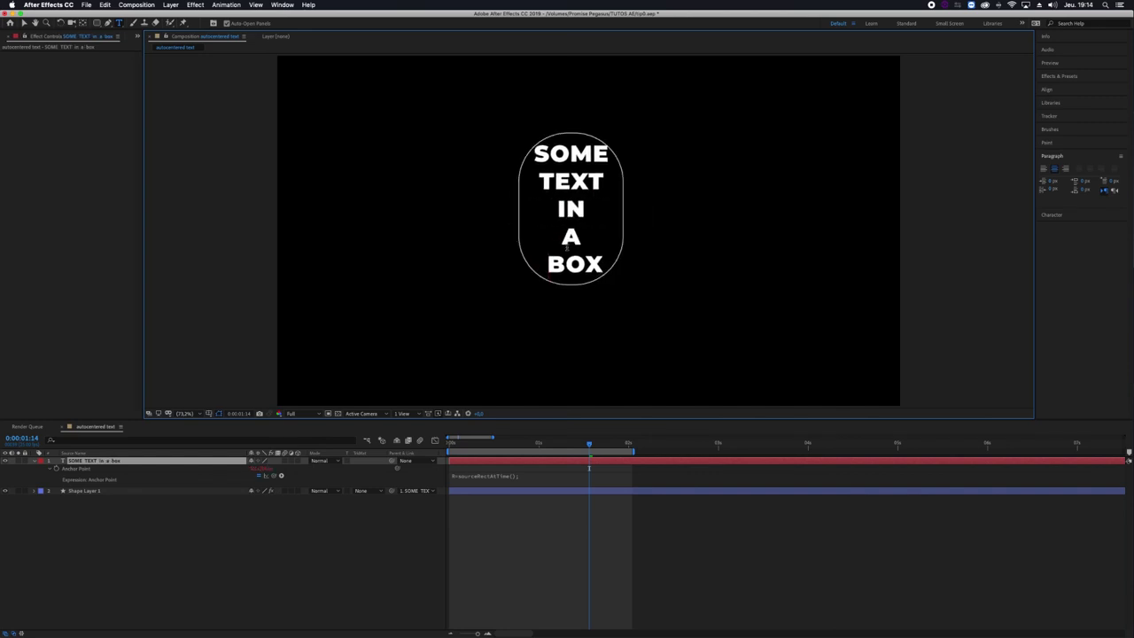
# Replace the entire text of the text layer with SUSCRIBE.
pyautogui.press('super+a')
pyautogui.write('SUSCRIBE')
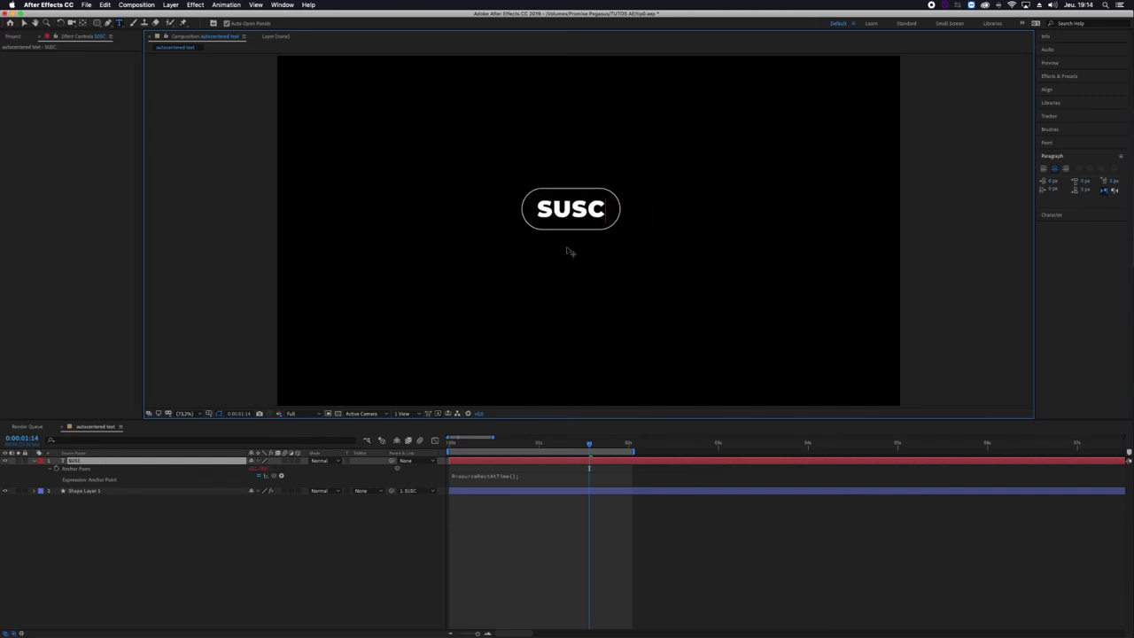